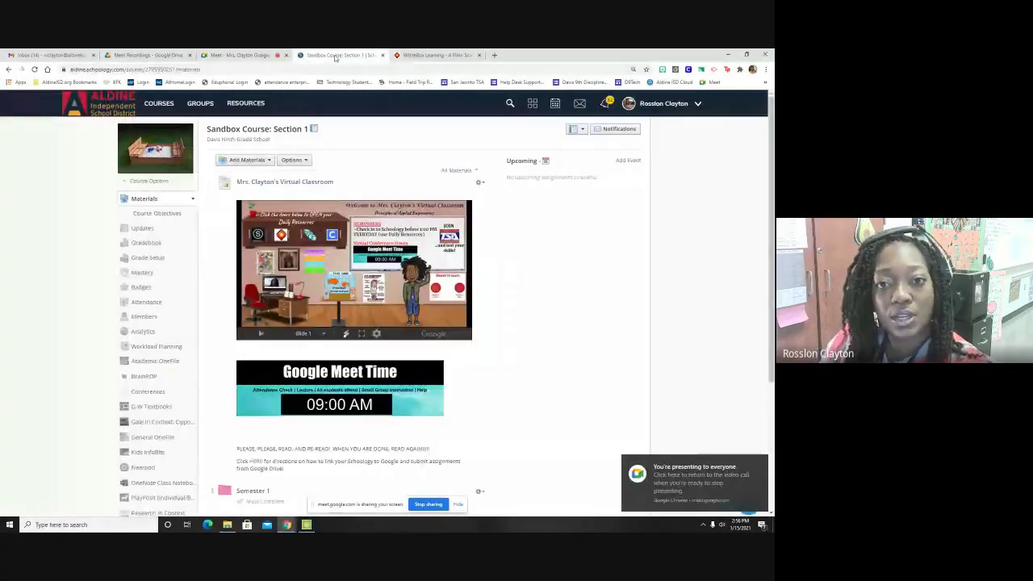
# - Glance at the video call presentation, then return to the Schoology course page
pyautogui.click(241, 55)
pyautogui.click(339, 55)
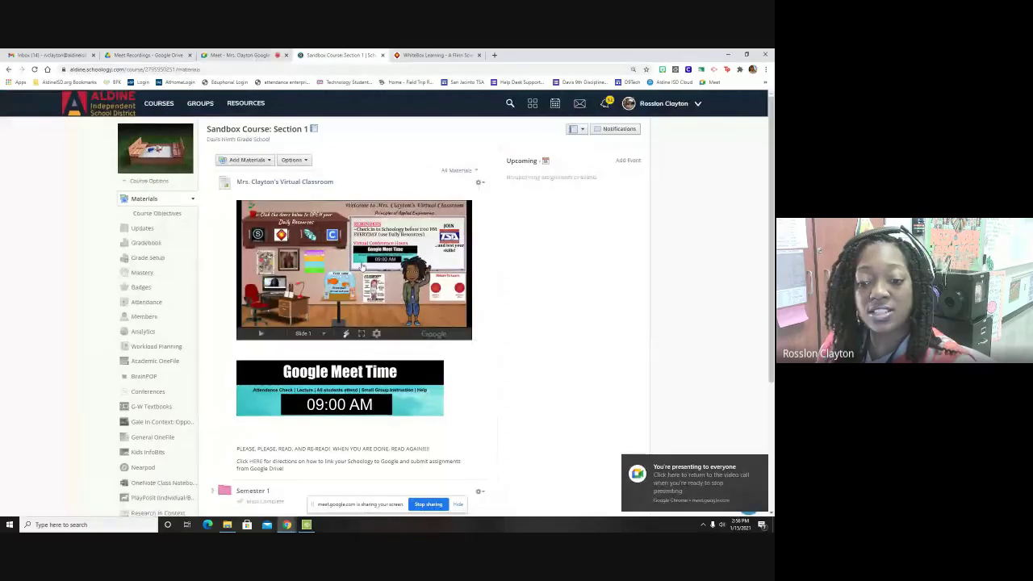
pyautogui.scroll(-2, 459, 345)
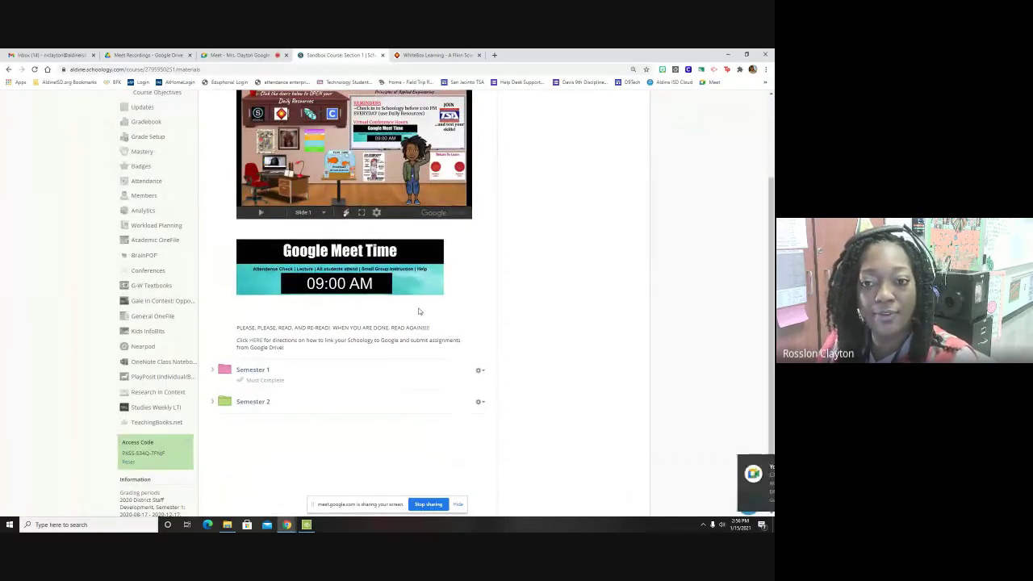
pyautogui.scroll(1, 412, 321)
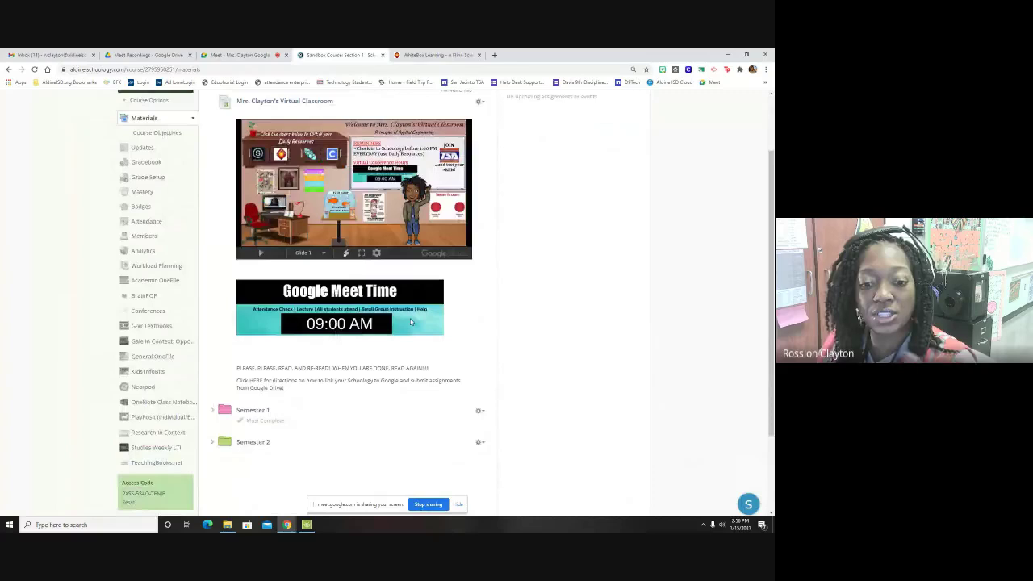
# - Look in Semester 1, then go through Semester 2 to the Week3 1/18/21 - 1/22/21 WhiteBox Dragsters Design Time folder
pyautogui.click(253, 409)
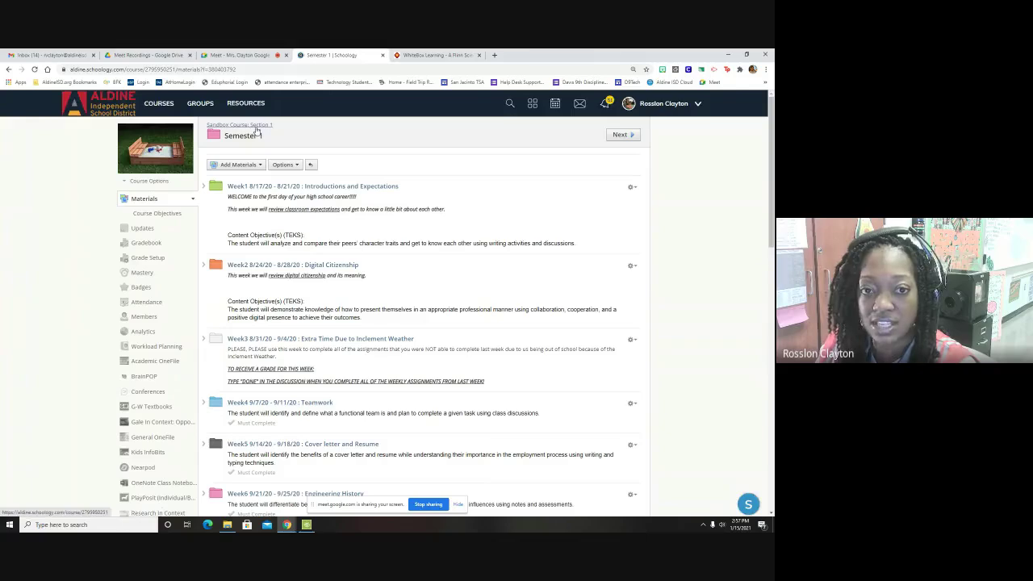
pyautogui.click(9, 69)
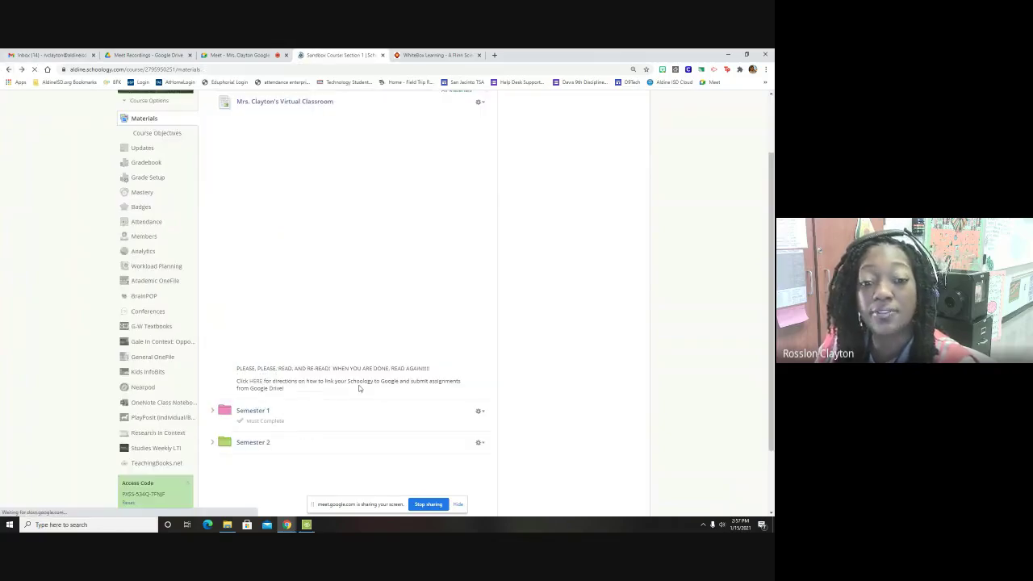
pyautogui.click(263, 445)
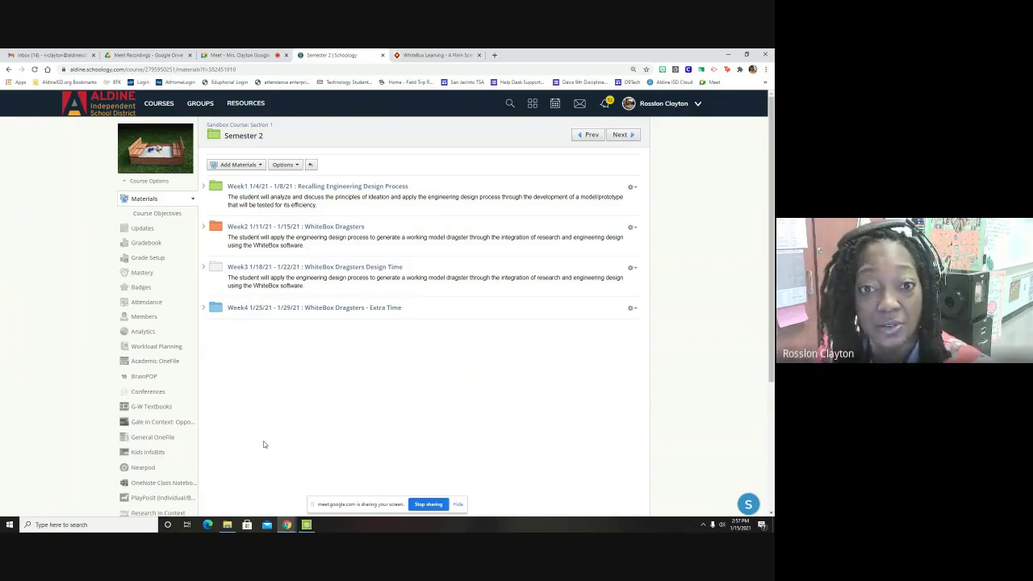
pyautogui.moveTo(242, 309); pyautogui.dragTo(243, 297)
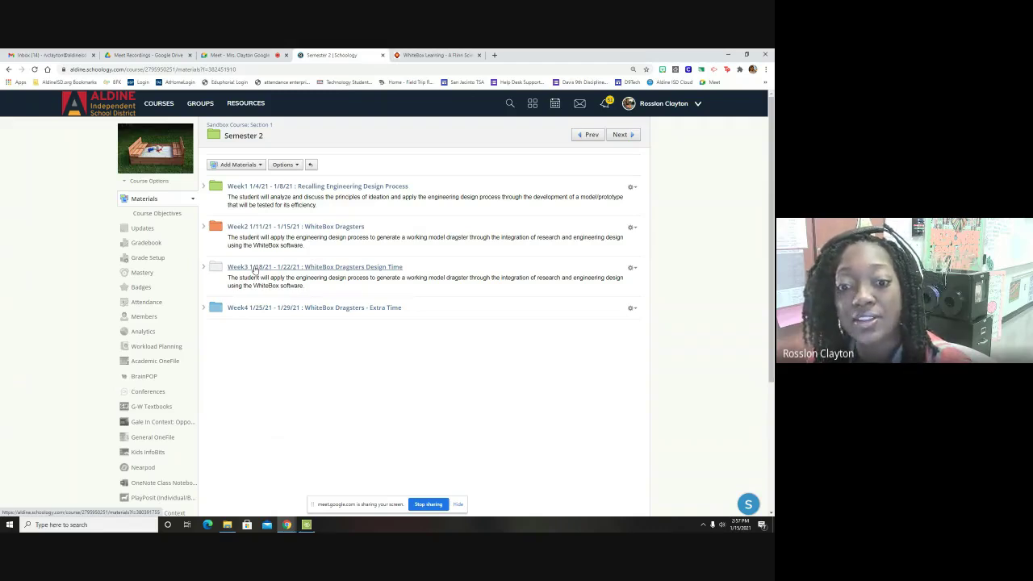
pyautogui.click(254, 267)
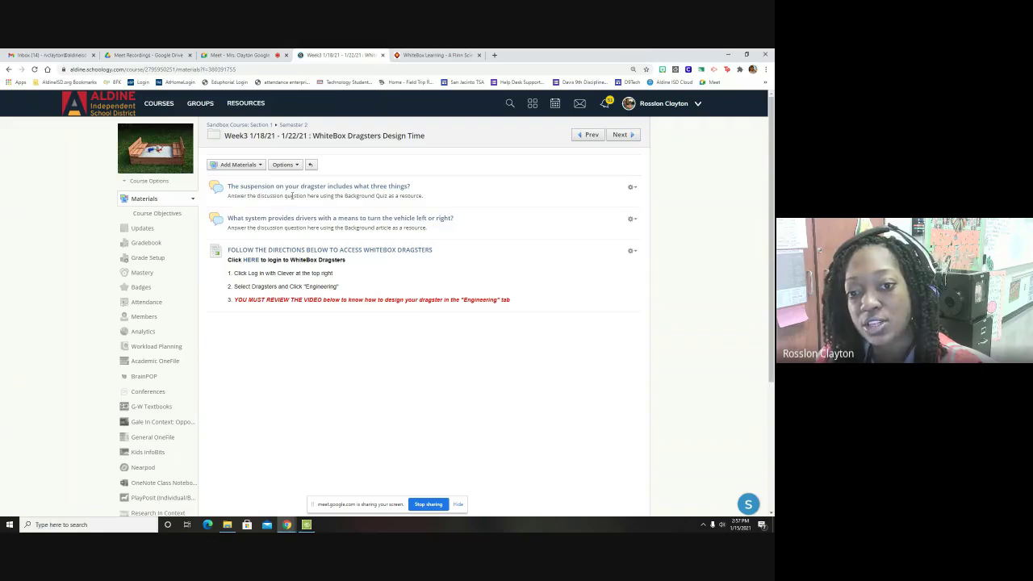
# - Follow the HERE link in the Week3 access directions to reach the WhiteBox Learning login
pyautogui.moveTo(292, 195); pyautogui.dragTo(343, 229)
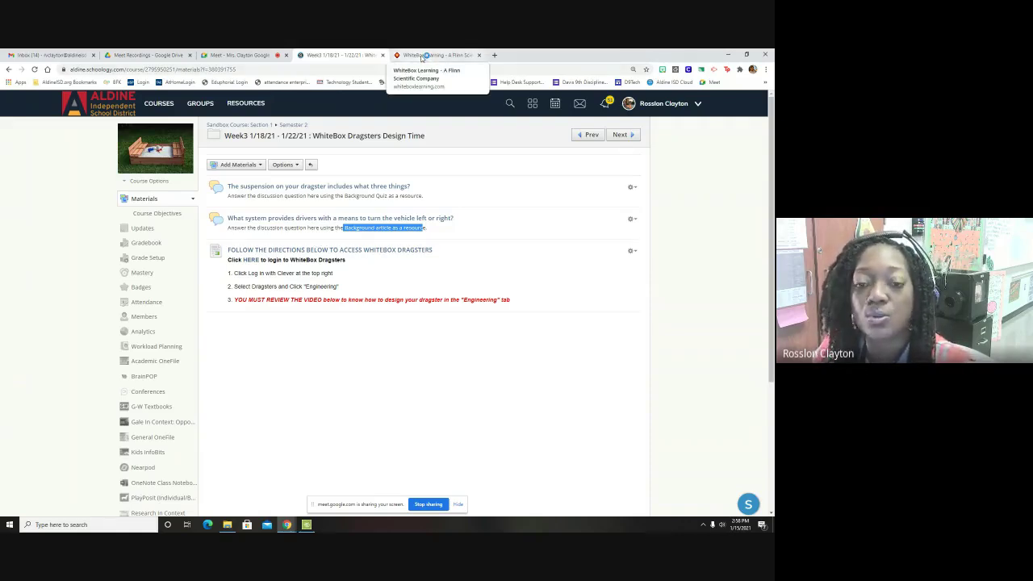
pyautogui.click(365, 229)
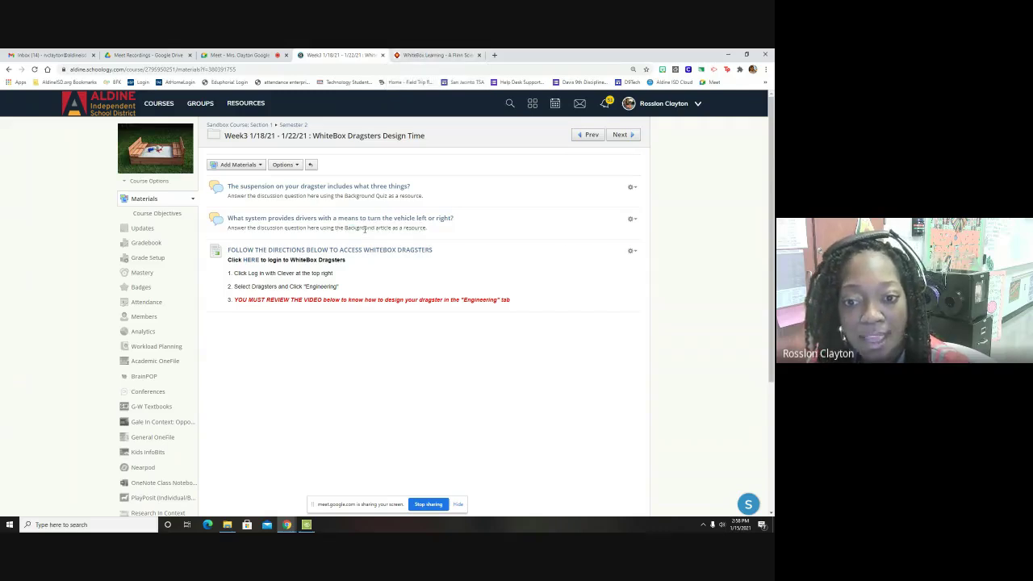
pyautogui.click(251, 260)
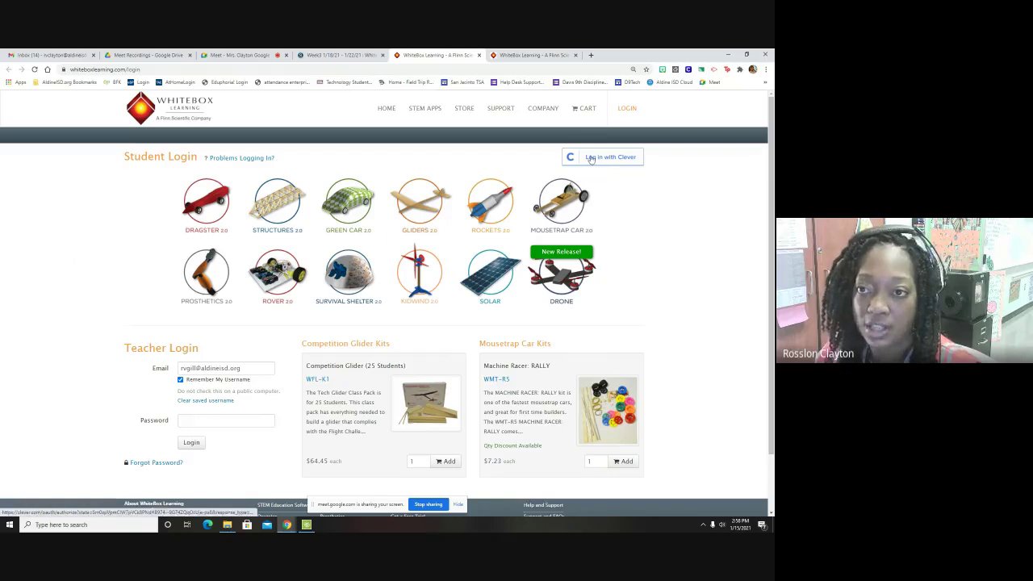
# - From the WhiteBox student page, launch Dragster 2.0 and go from Home to 2 Engineering
pyautogui.click(528, 55)
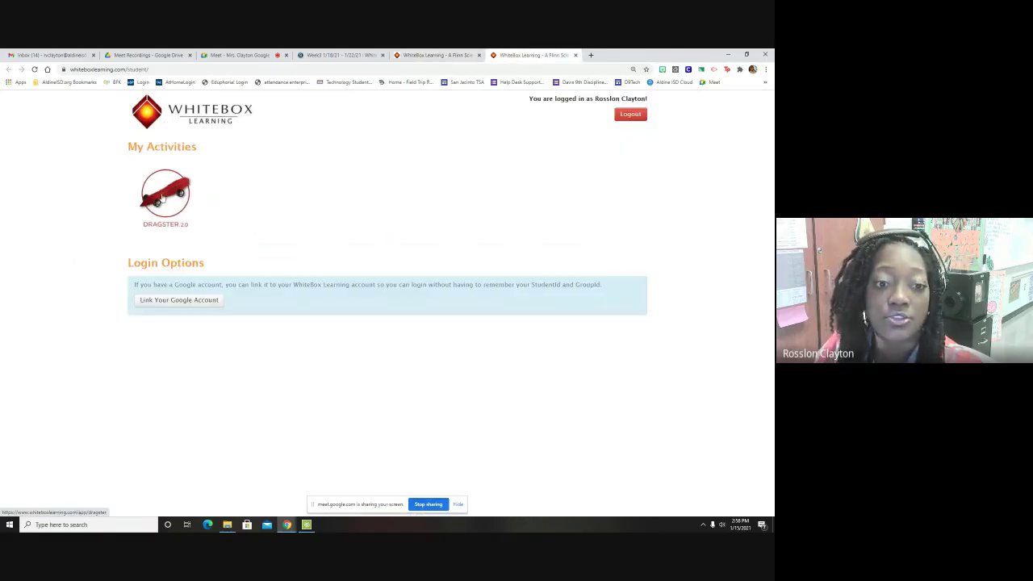
pyautogui.click(163, 196)
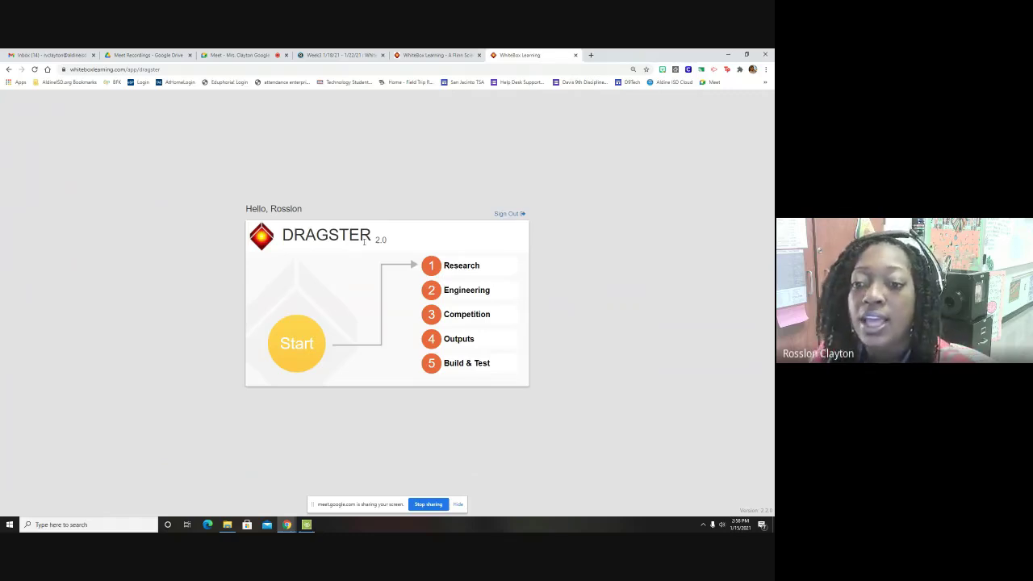
pyautogui.click(482, 265)
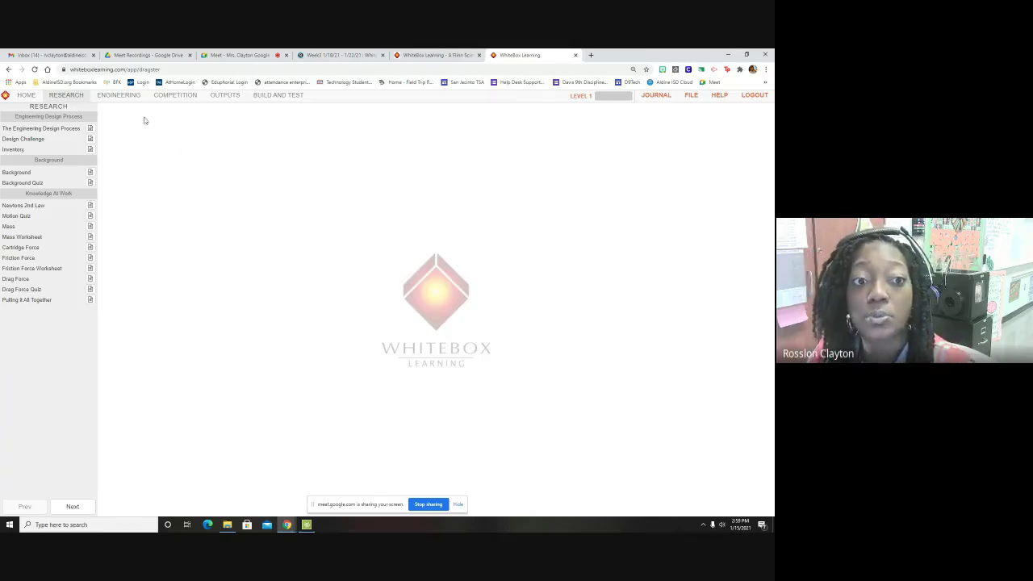
pyautogui.click(27, 95)
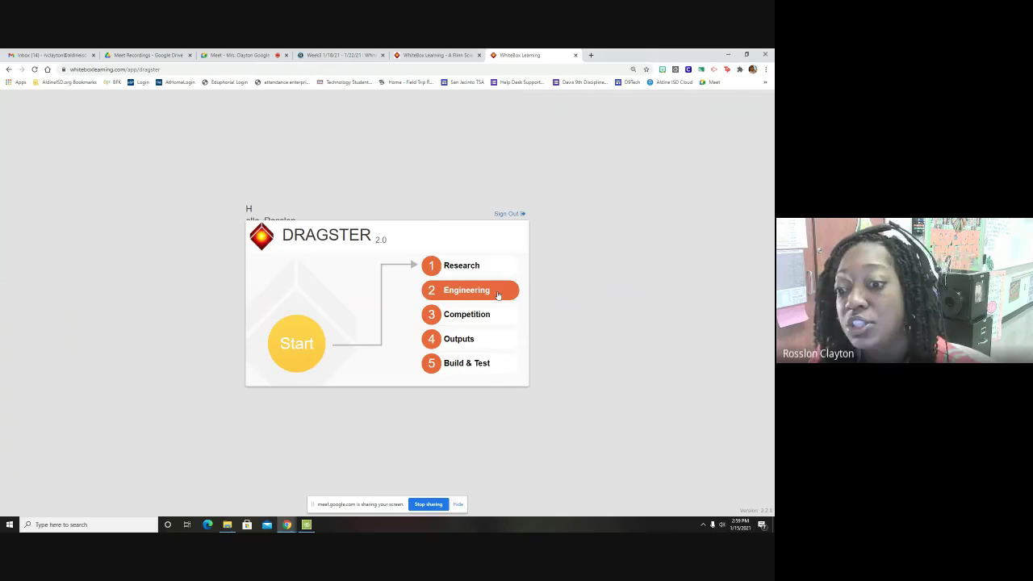
pyautogui.click(455, 295)
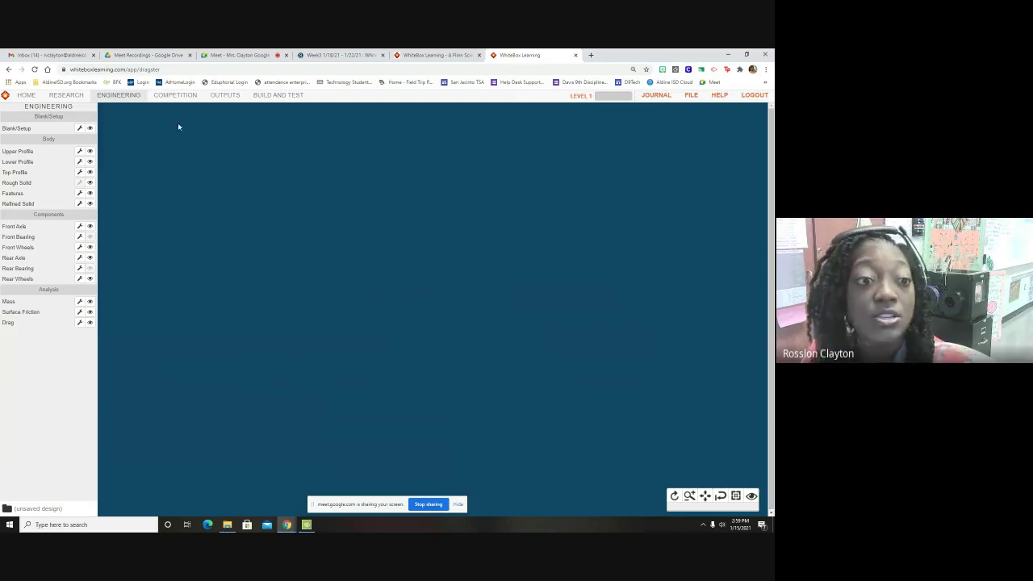
# - Display the blank, keep the Large blank size, and begin editing the Upper Profile
pyautogui.click(90, 129)
pyautogui.click(79, 130)
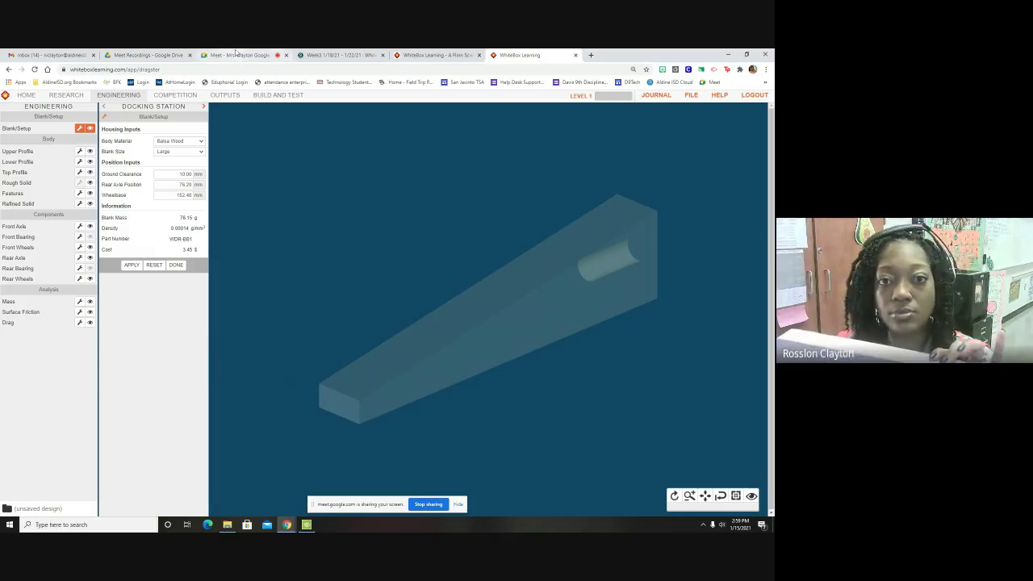
pyautogui.moveTo(238, 55); pyautogui.dragTo(773, 117)
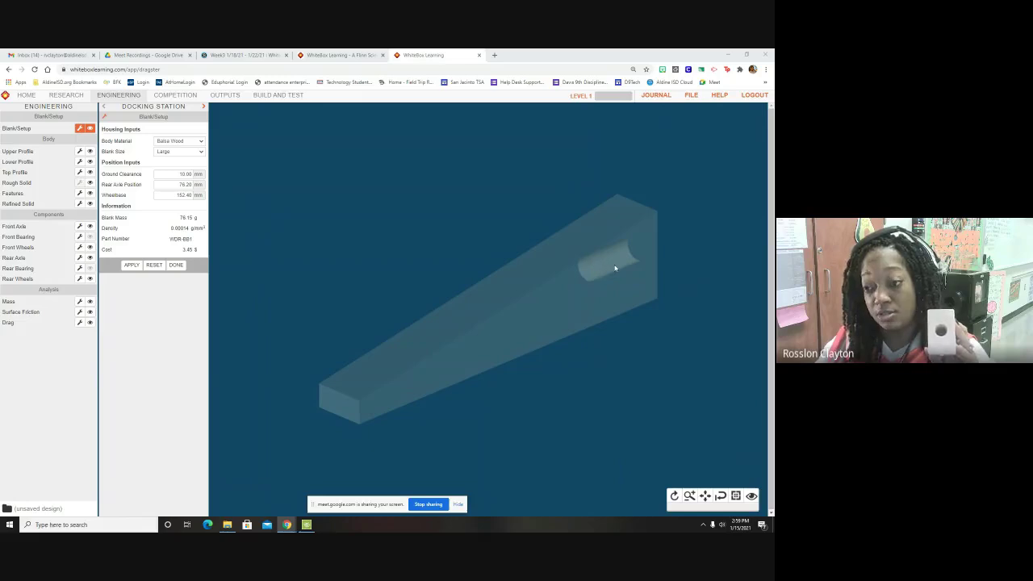
pyautogui.click(171, 152)
pyautogui.click(171, 160)
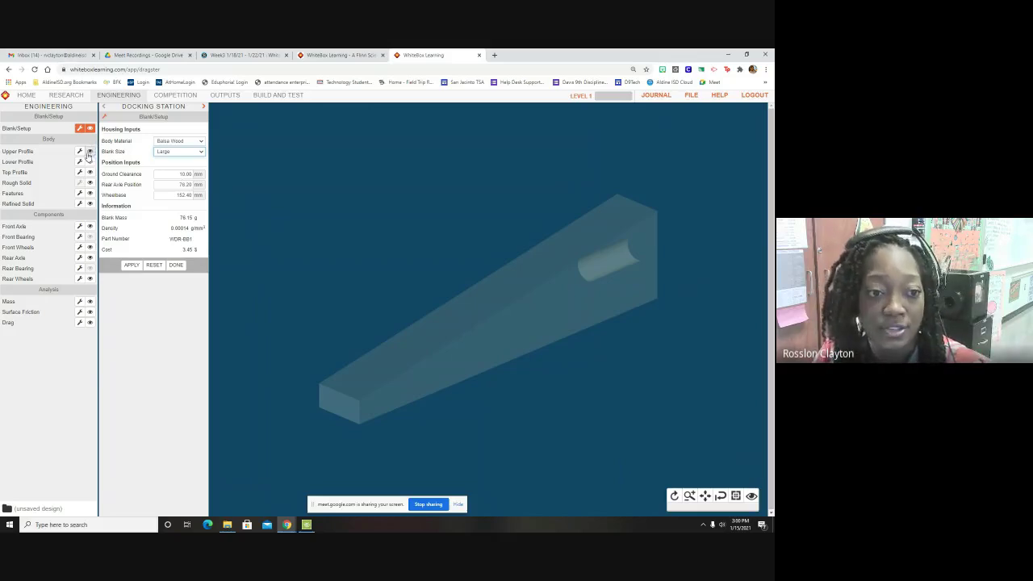
pyautogui.moveTo(34, 161); pyautogui.dragTo(9, 173)
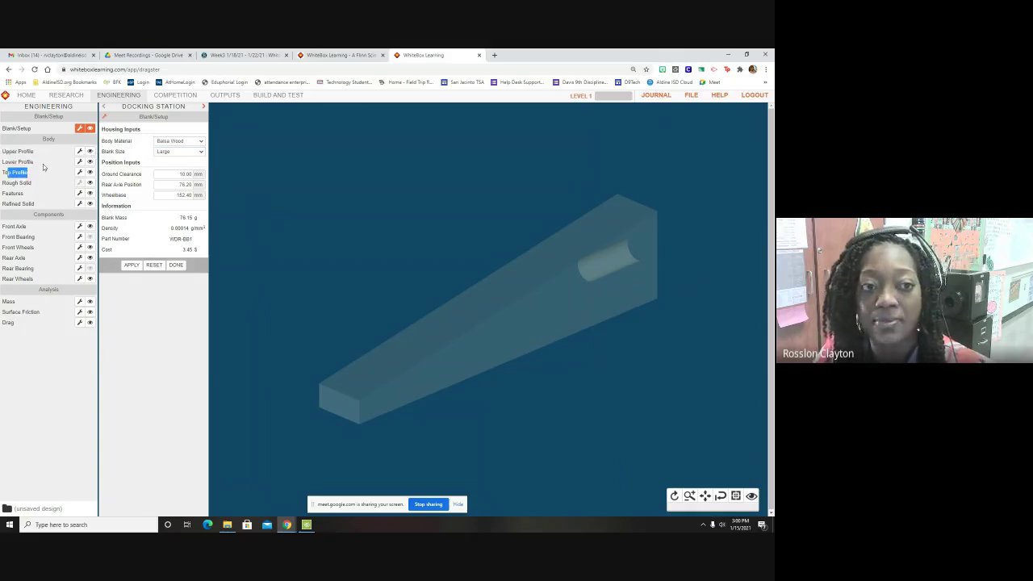
pyautogui.click(80, 152)
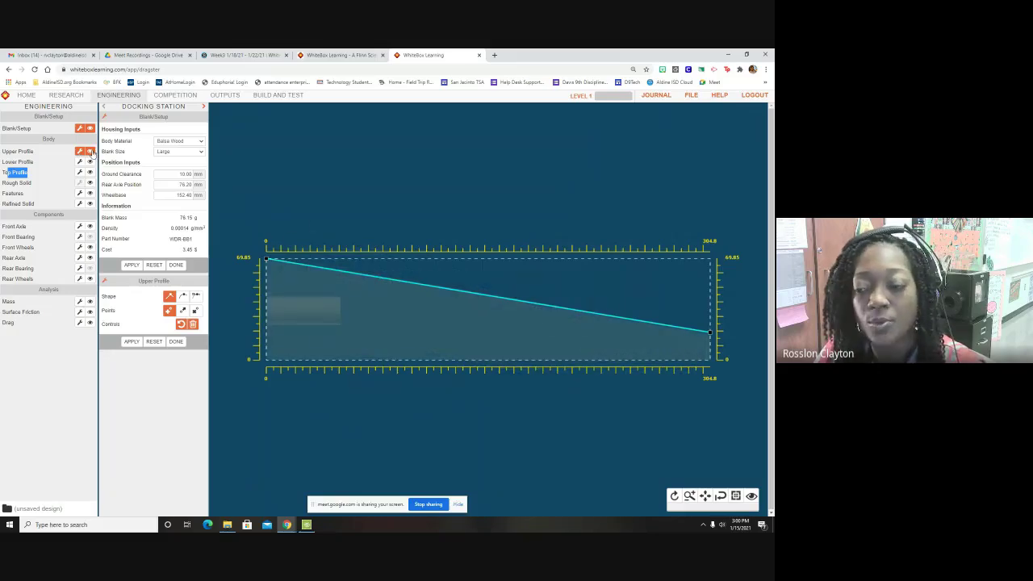
# - Turn on the Refined Solid view and close the Blank/Setup panel with DONE
pyautogui.click(90, 205)
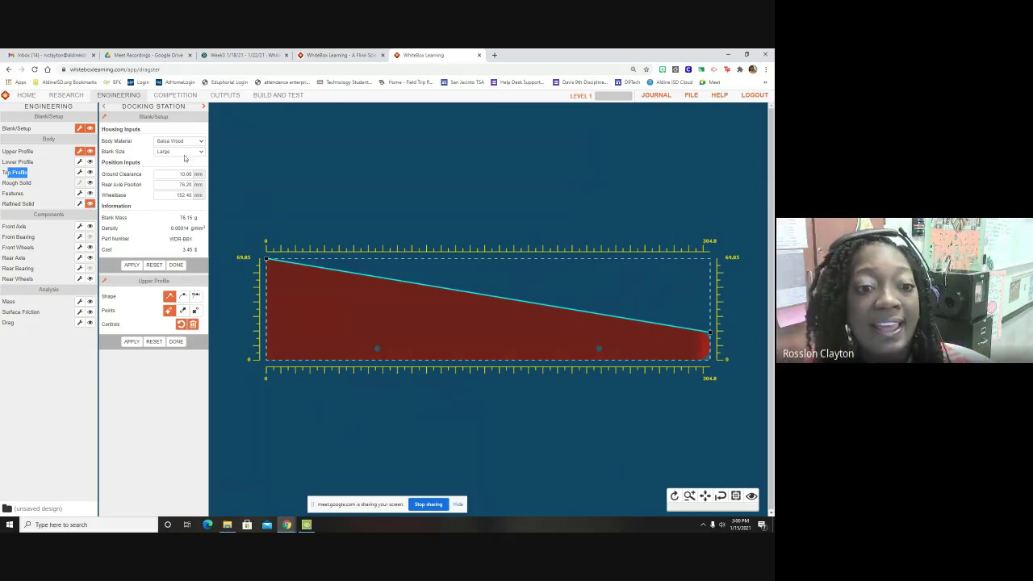
pyautogui.click(177, 266)
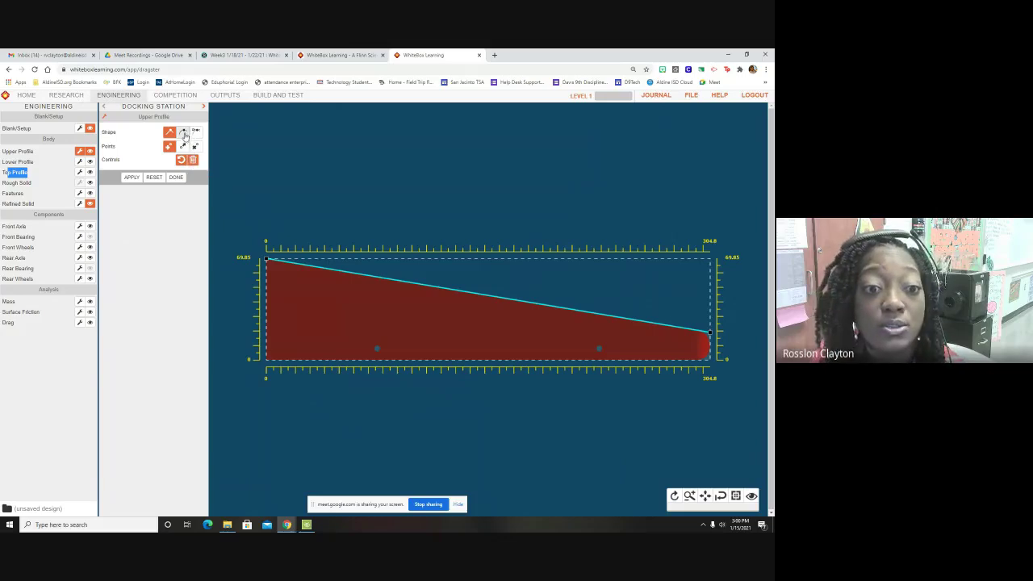
# - Add three new points along the upper profile line
pyautogui.click(167, 148)
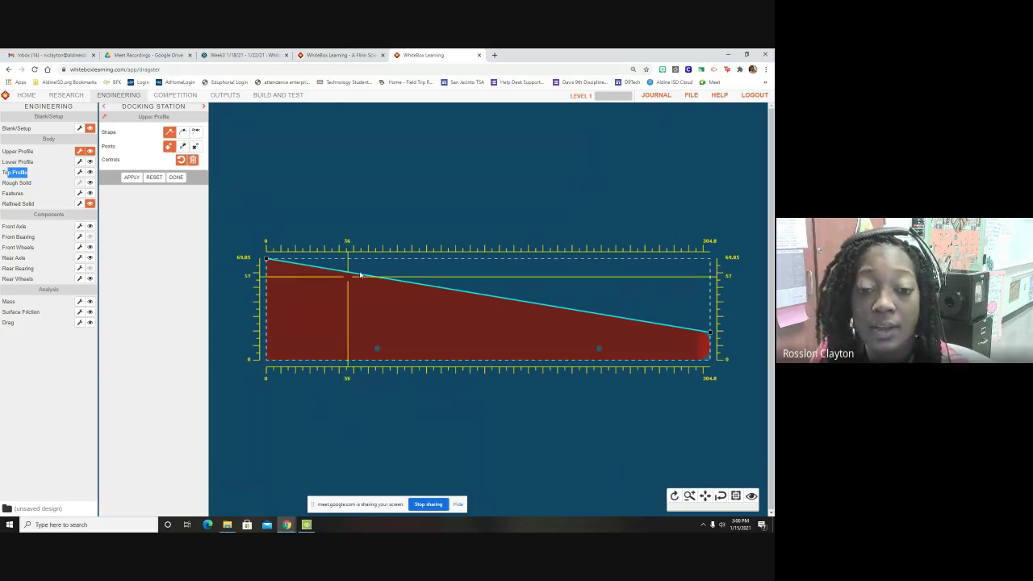
pyautogui.click(491, 315)
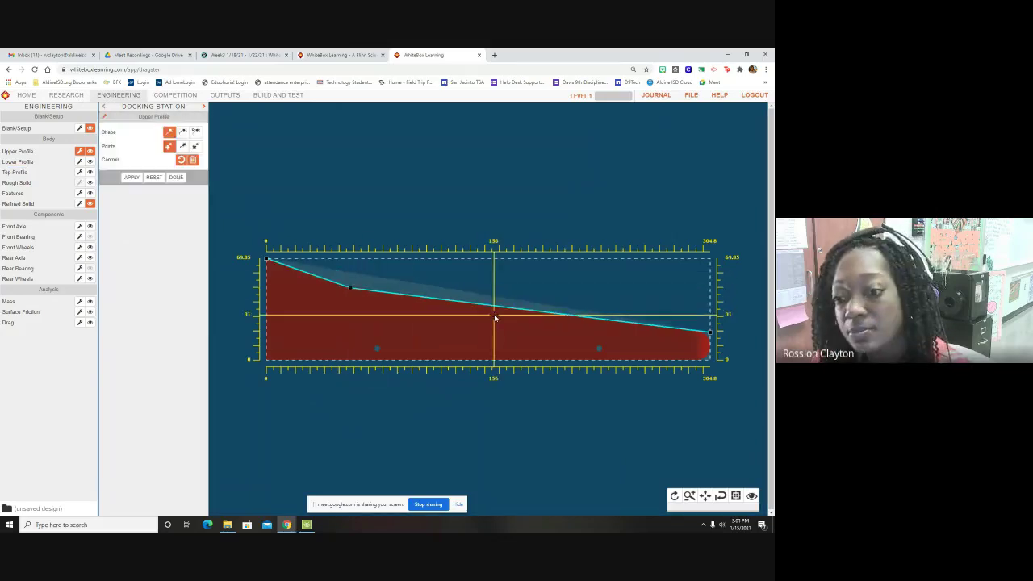
pyautogui.click(677, 344)
pyautogui.click(661, 335)
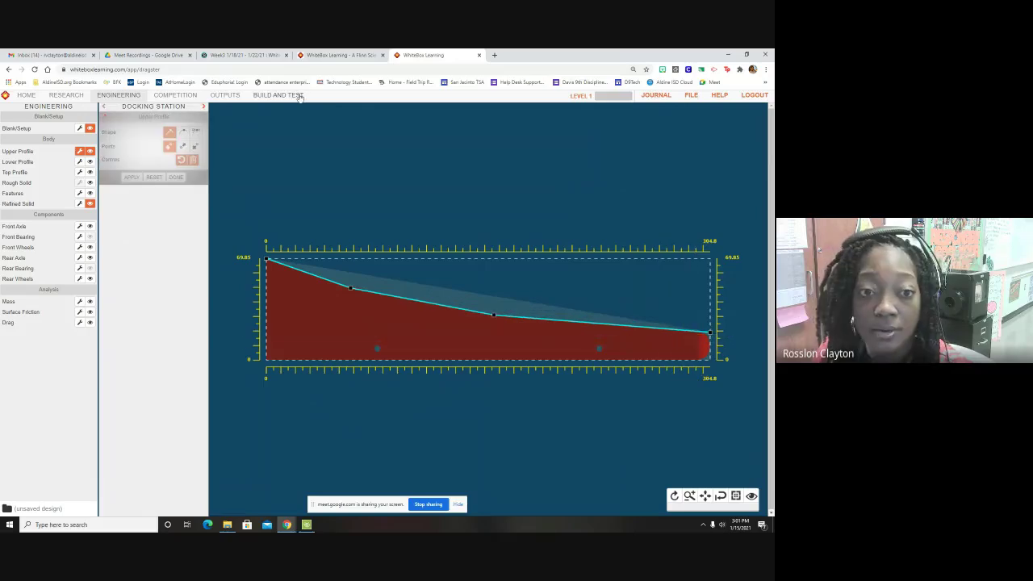
# - Drag the profile points so the curve descends smoothly to 0 at the 304.8 rear end
pyautogui.click(181, 147)
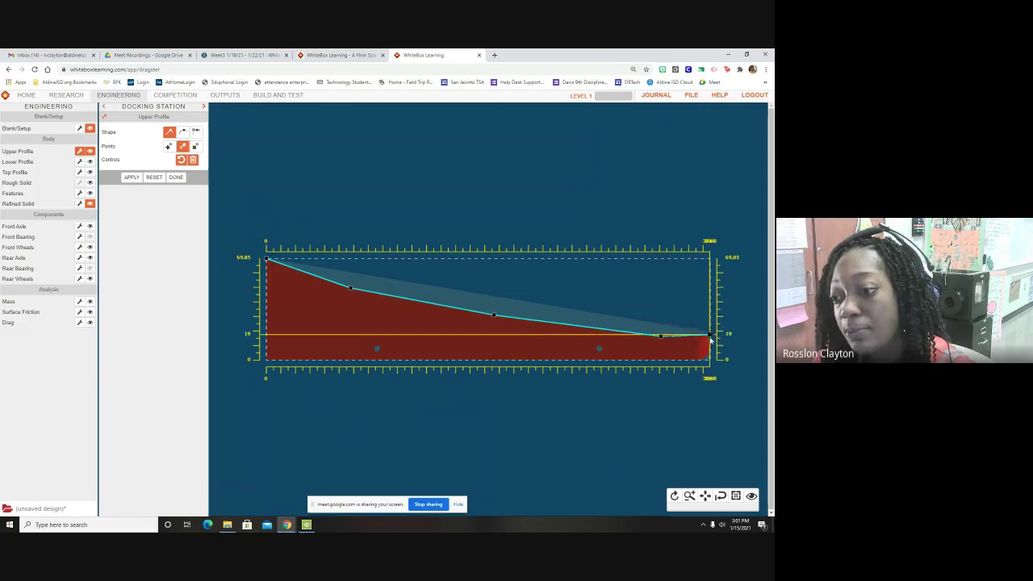
pyautogui.moveTo(709, 334); pyautogui.dragTo(708, 357)
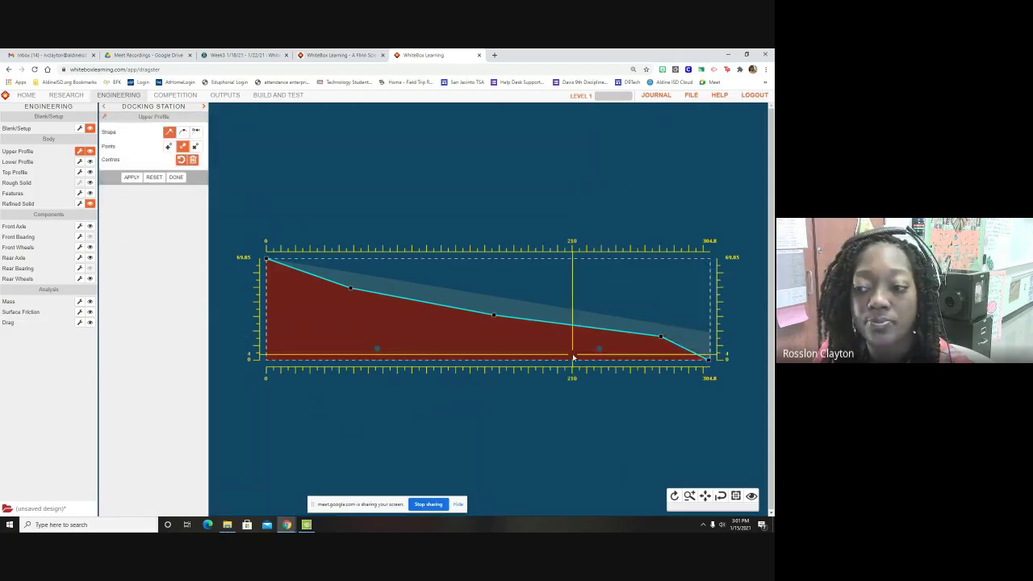
pyautogui.moveTo(350, 288); pyautogui.dragTo(376, 289)
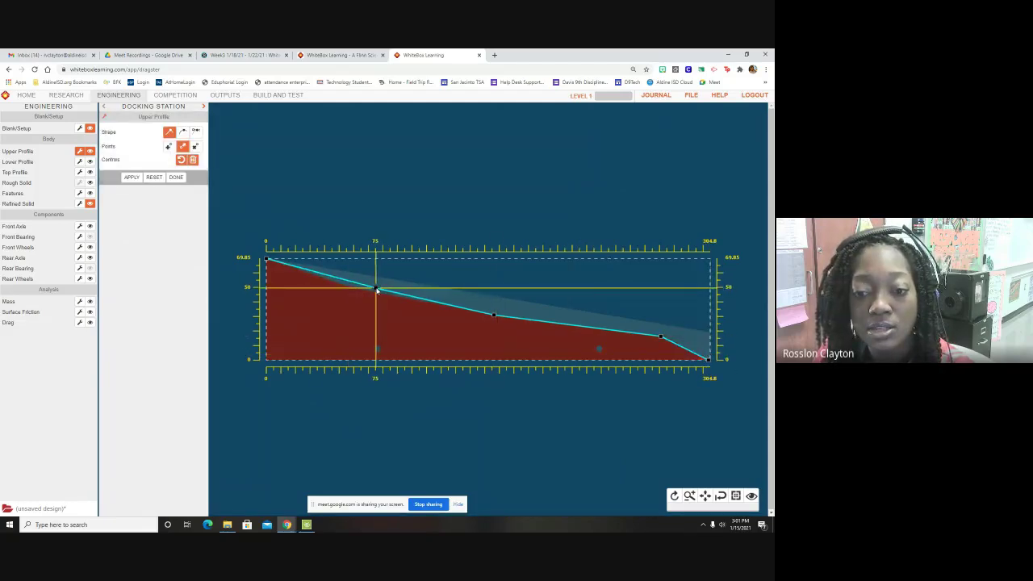
pyautogui.moveTo(266, 258); pyautogui.dragTo(254, 284)
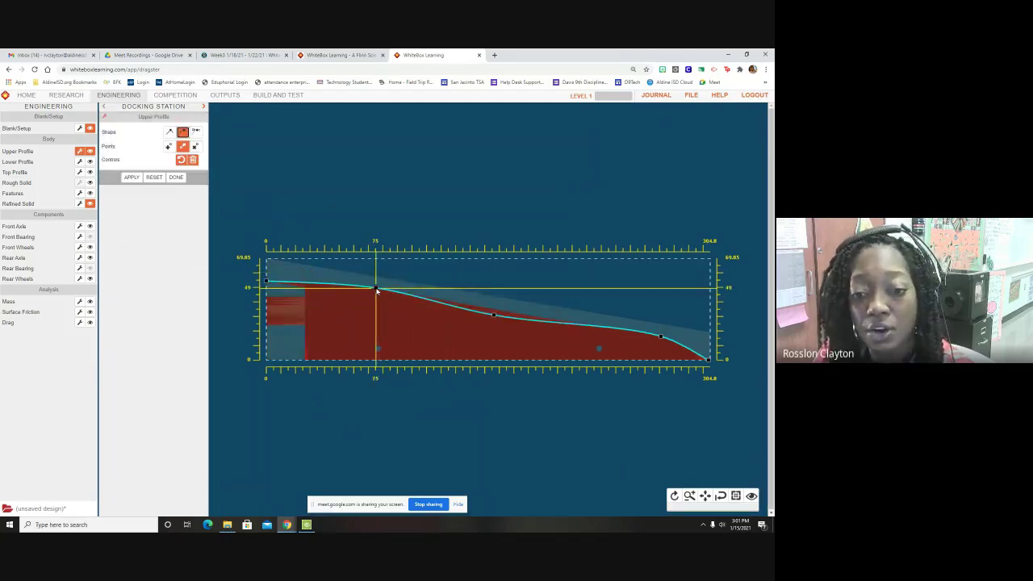
pyautogui.moveTo(375, 288); pyautogui.dragTo(359, 281)
pyautogui.moveTo(493, 314)
pyautogui.mouseDown()
pyautogui.moveTo(523, 302)
pyautogui.moveTo(482, 318)
pyautogui.mouseUp()
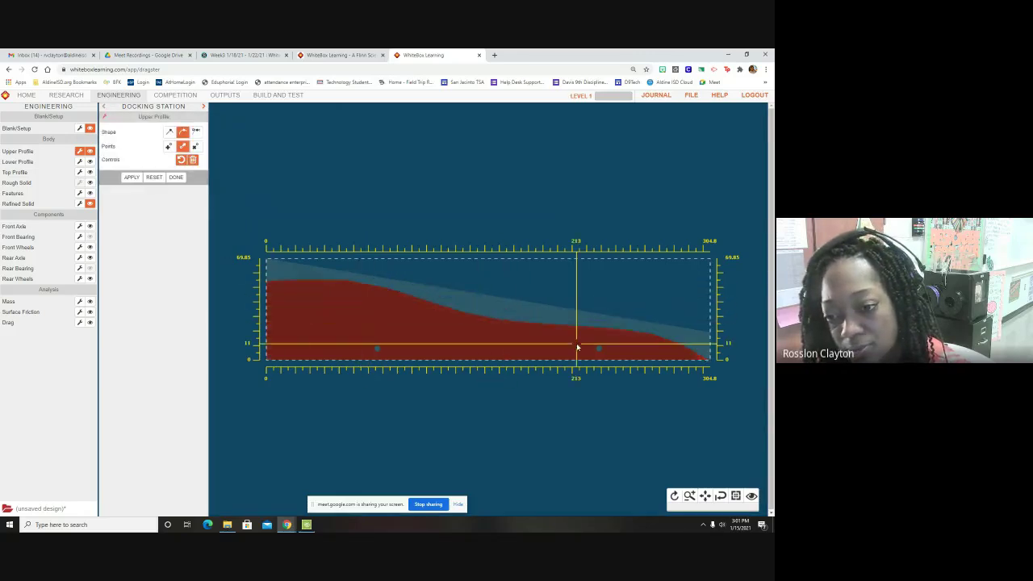
pyautogui.moveTo(661, 337); pyautogui.dragTo(644, 331)
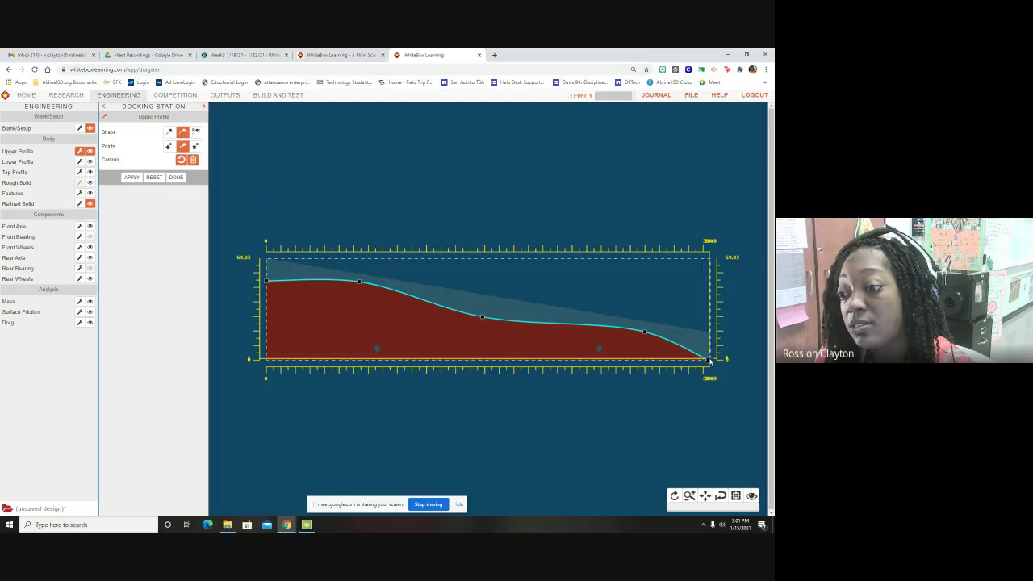
pyautogui.moveTo(704, 367); pyautogui.dragTo(710, 368)
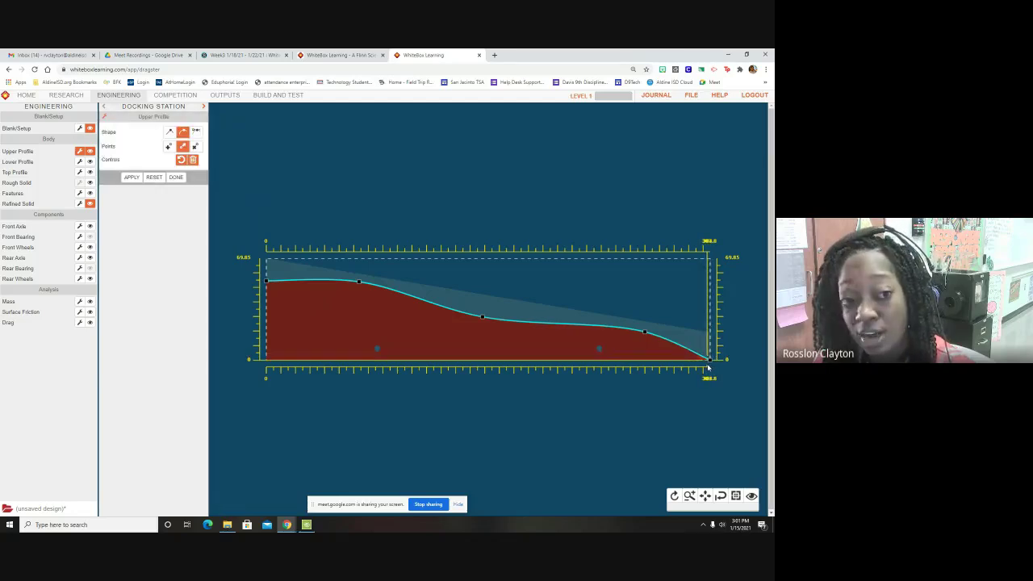
# - Add four points along the Lower Profile and raise its front endpoint
pyautogui.click(80, 163)
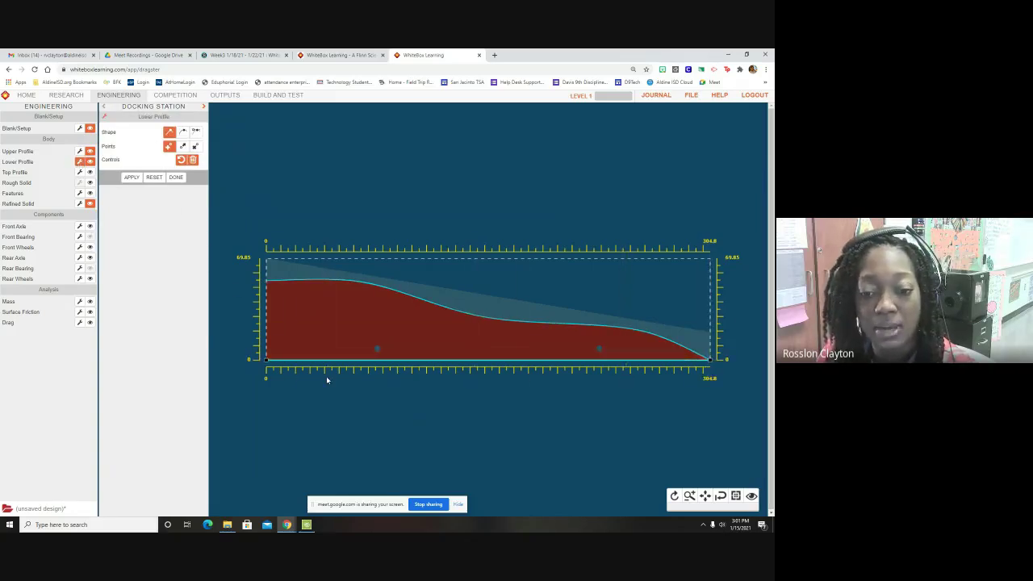
pyautogui.moveTo(312, 359); pyautogui.dragTo(312, 350)
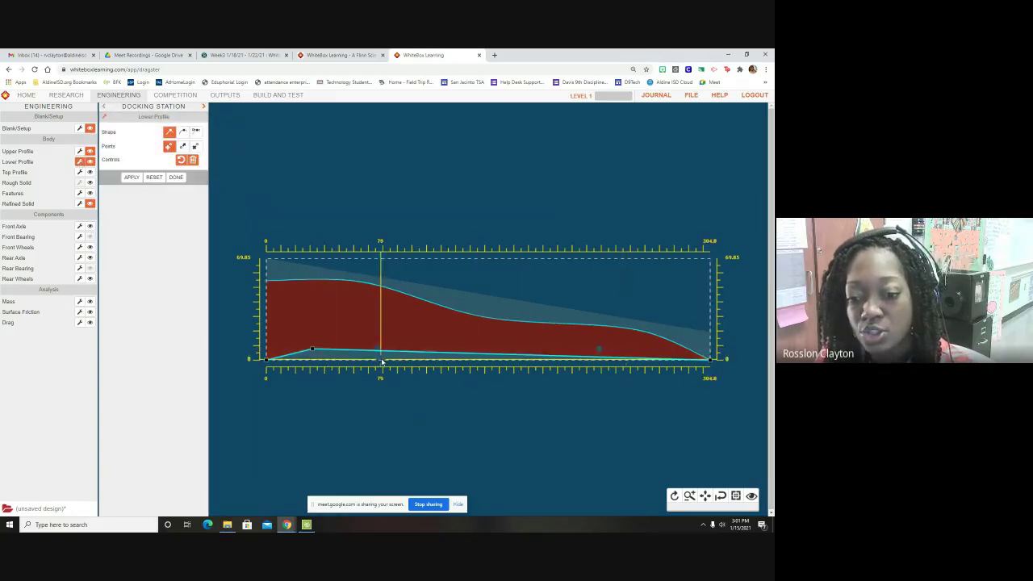
pyautogui.moveTo(382, 360); pyautogui.dragTo(377, 349)
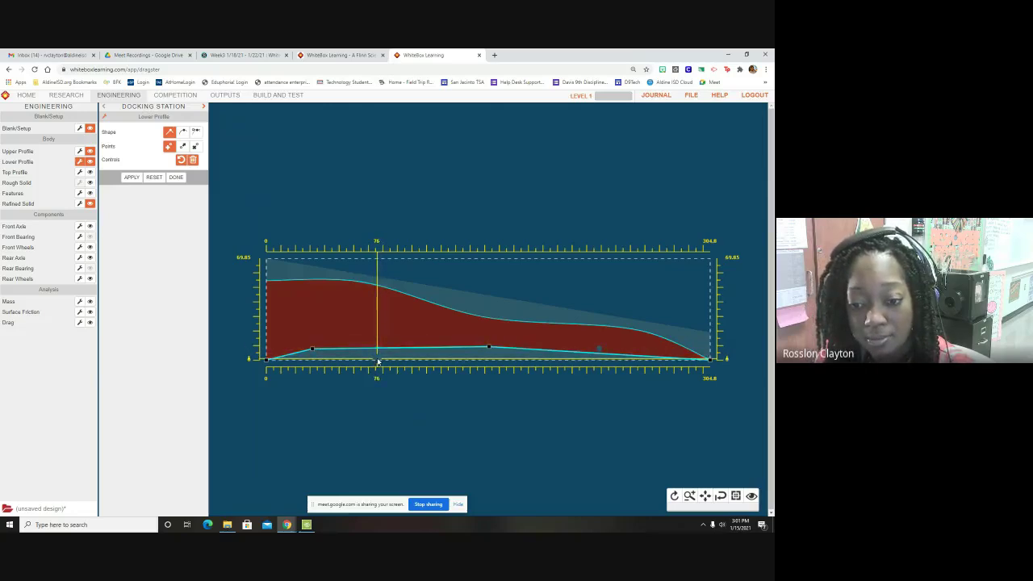
pyautogui.click(378, 359)
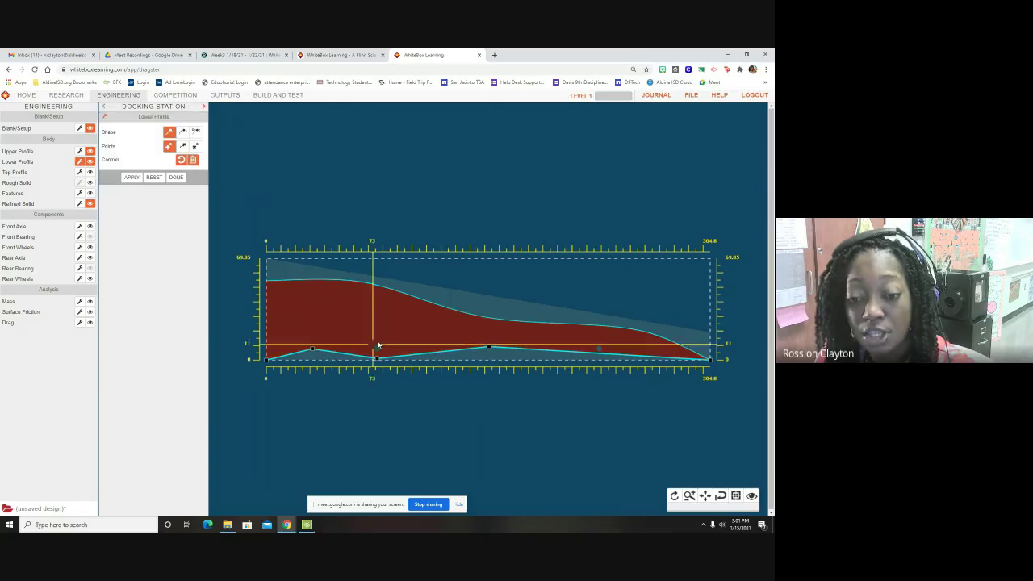
pyautogui.click(598, 353)
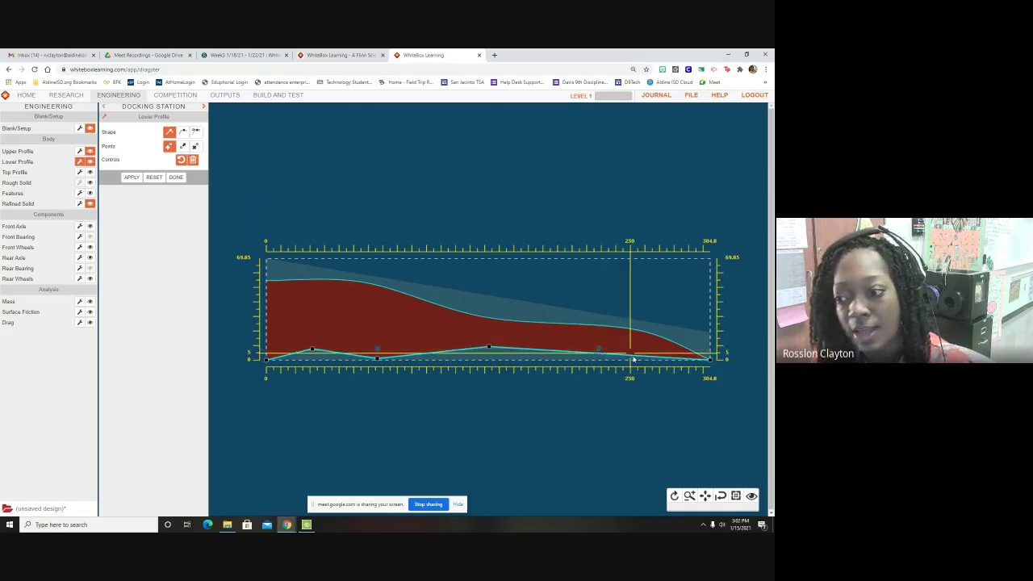
pyautogui.click(183, 146)
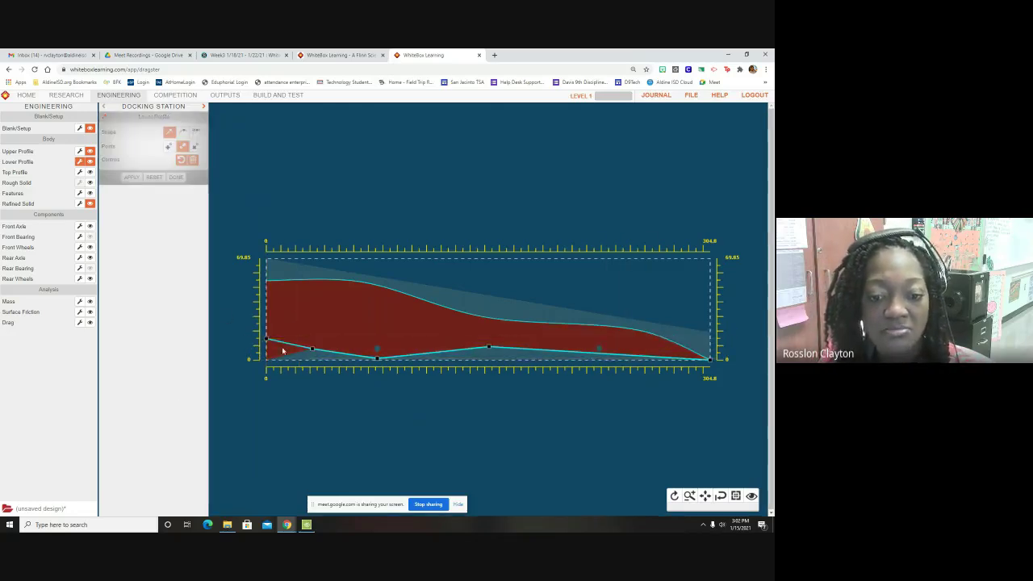
pyautogui.moveTo(264, 340); pyautogui.dragTo(266, 331)
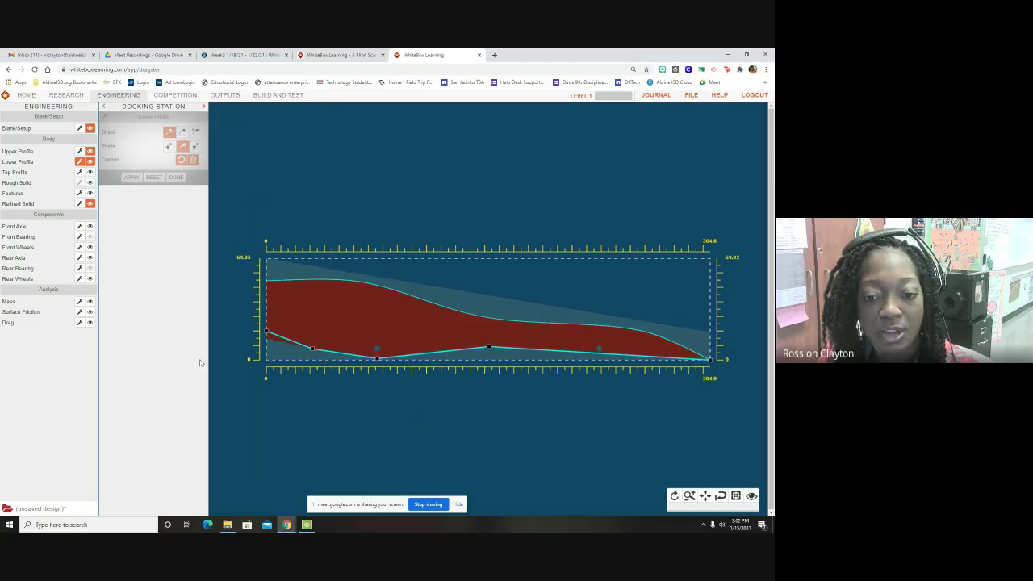
# - Save a working copy of the design with the concept name 'Virtual Test'
pyautogui.click(693, 95)
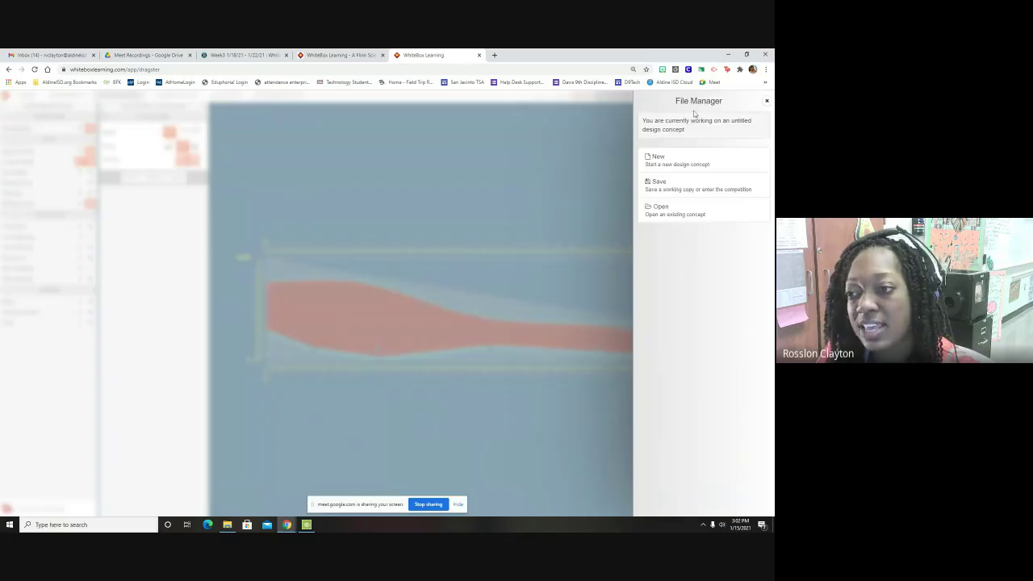
pyautogui.click(687, 188)
pyautogui.click(674, 130)
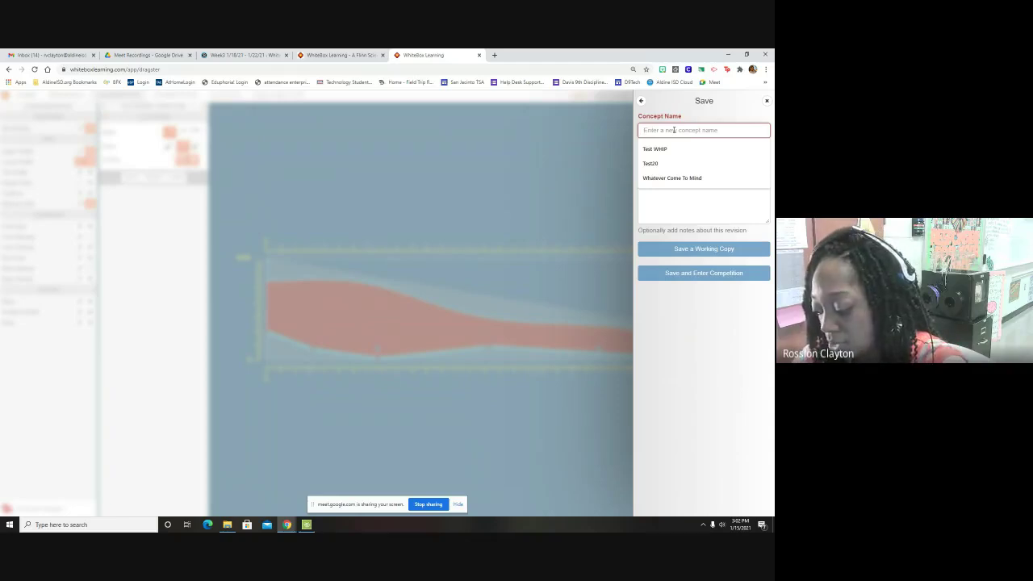
pyautogui.write('Virtual T')
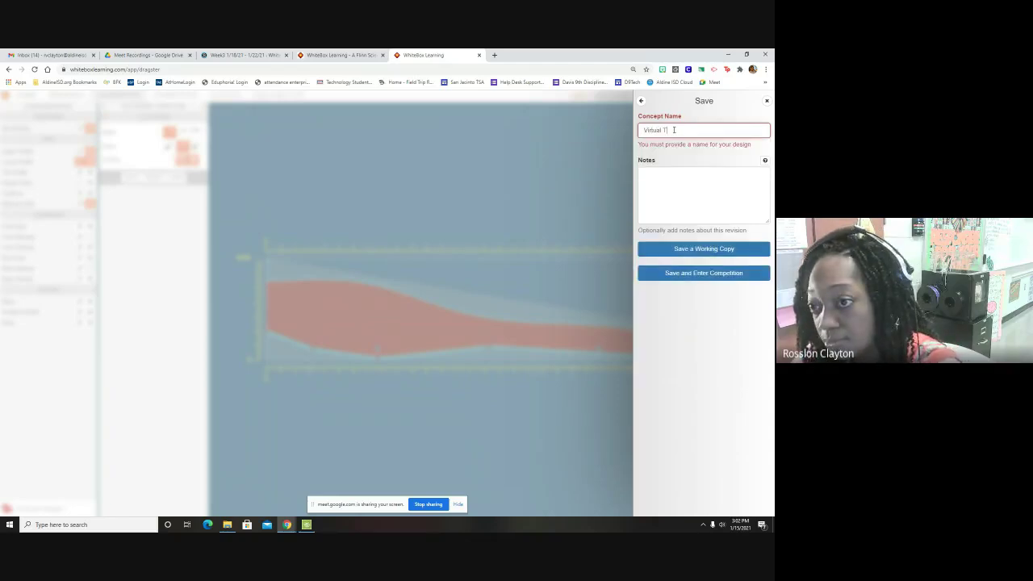
pyautogui.write('est')
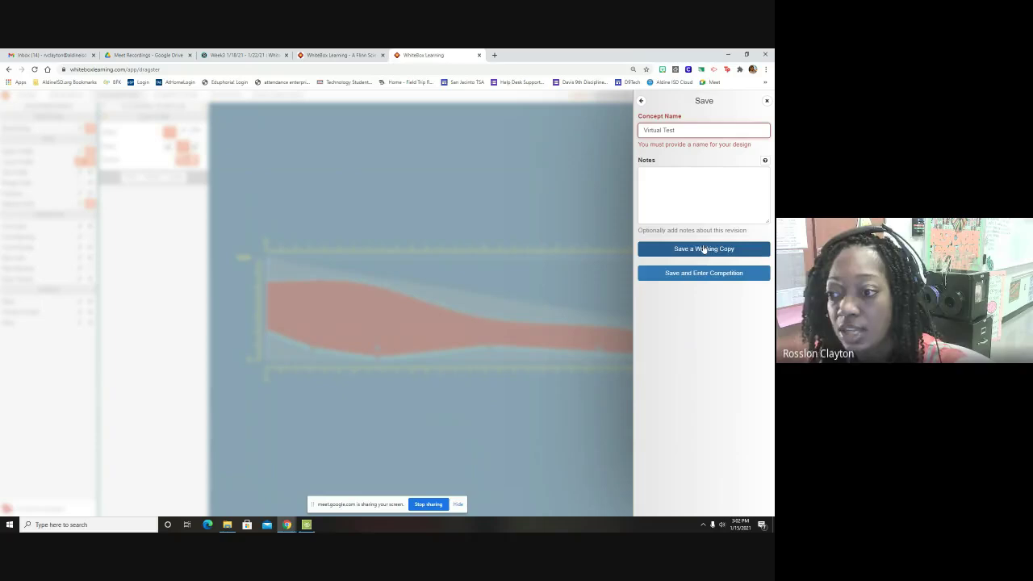
pyautogui.click(702, 248)
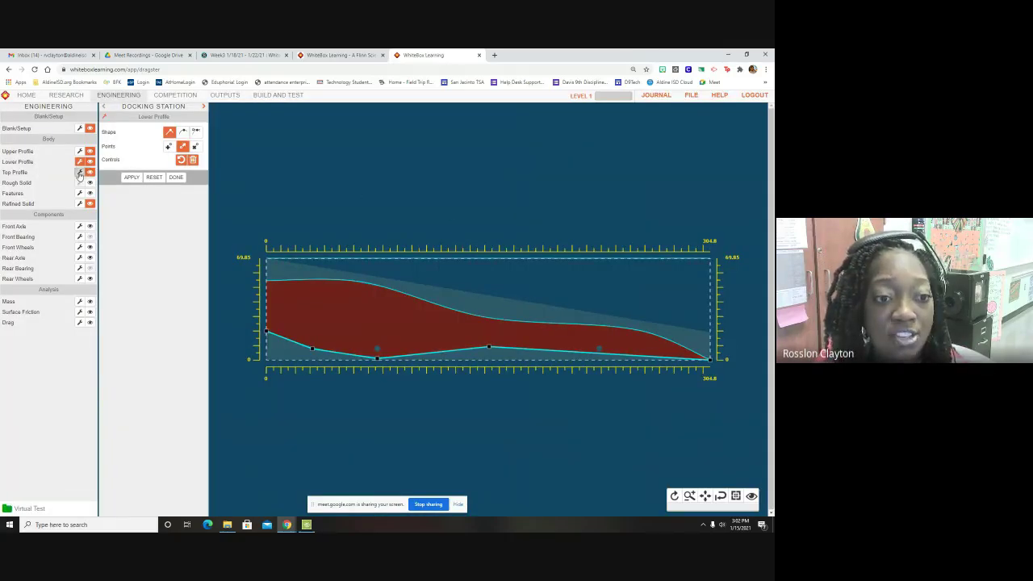
# - Add three Top Profile points, pull the rear end to the centreline, and narrow the middle
pyautogui.click(79, 173)
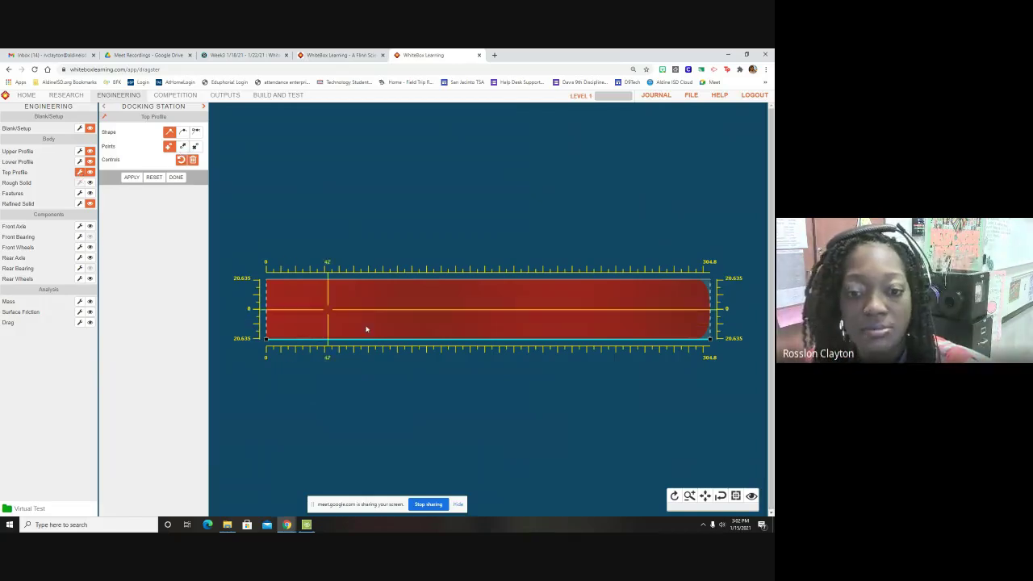
pyautogui.moveTo(450, 349); pyautogui.dragTo(462, 330)
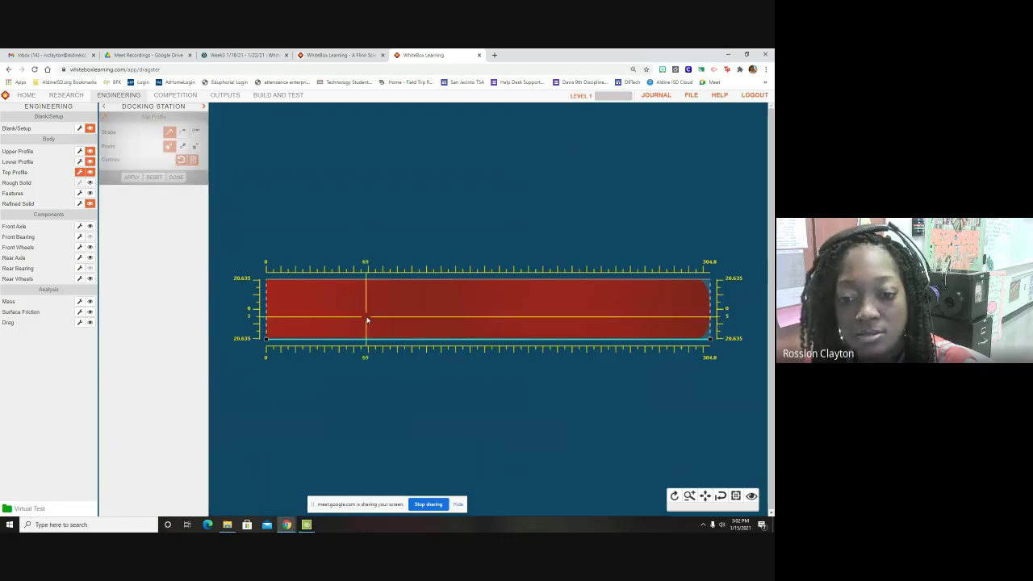
pyautogui.moveTo(606, 339); pyautogui.dragTo(608, 323)
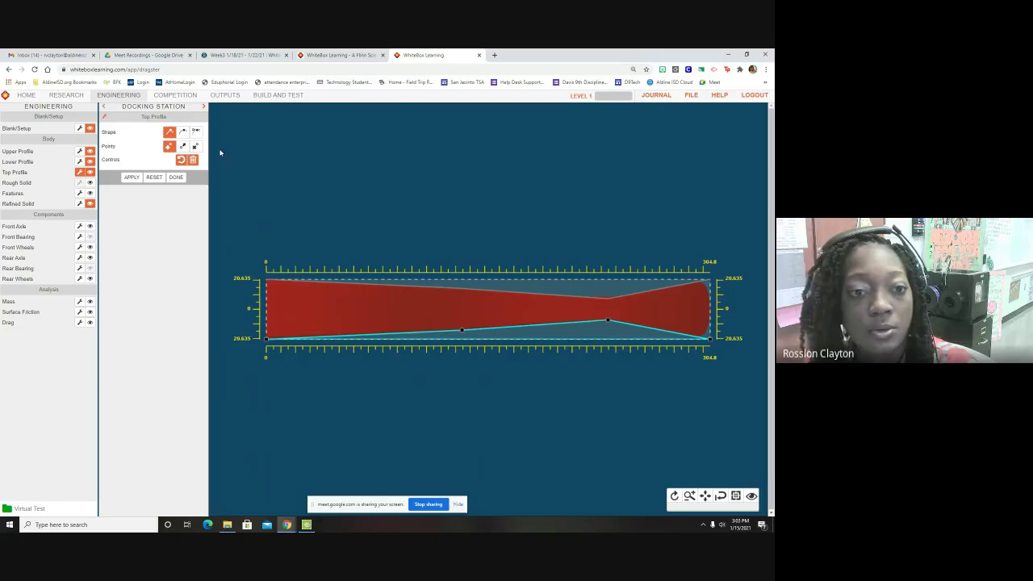
pyautogui.click(327, 329)
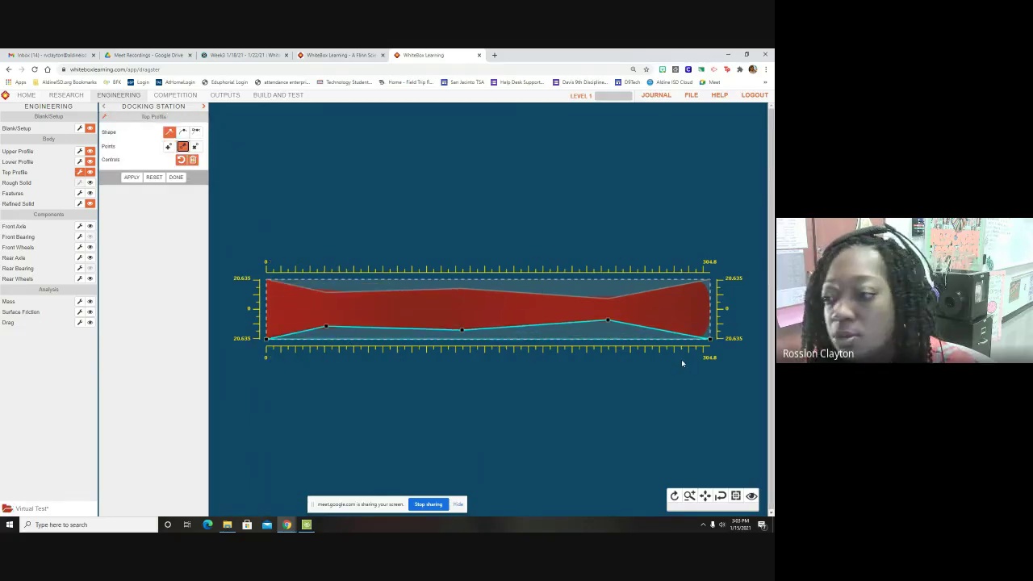
pyautogui.moveTo(708, 337); pyautogui.dragTo(714, 311)
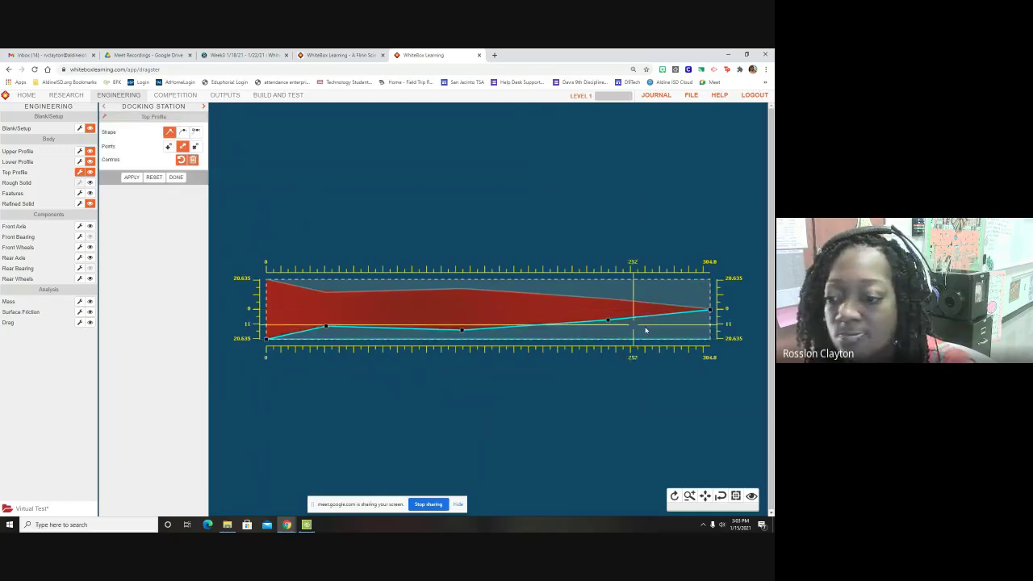
pyautogui.moveTo(607, 321); pyautogui.dragTo(607, 330)
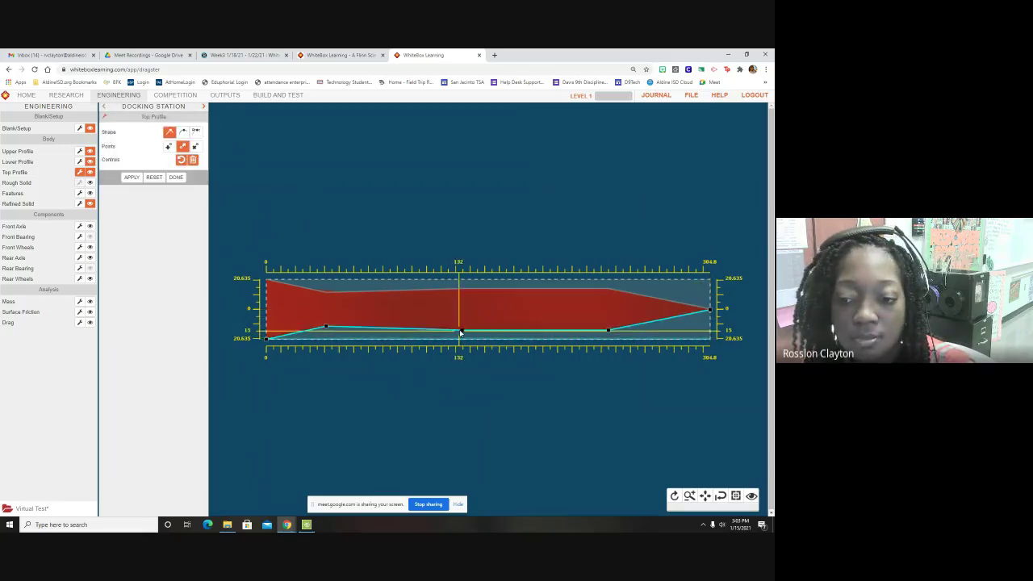
pyautogui.moveTo(460, 332); pyautogui.dragTo(464, 314)
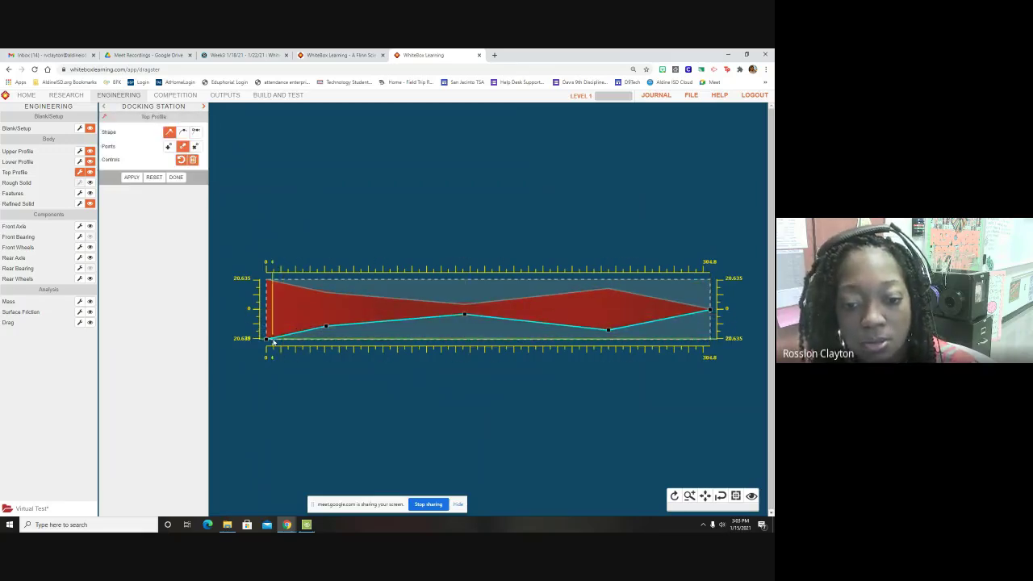
# - Save the working copy again, then apply and finish the Top Profile edits
pyautogui.click(690, 95)
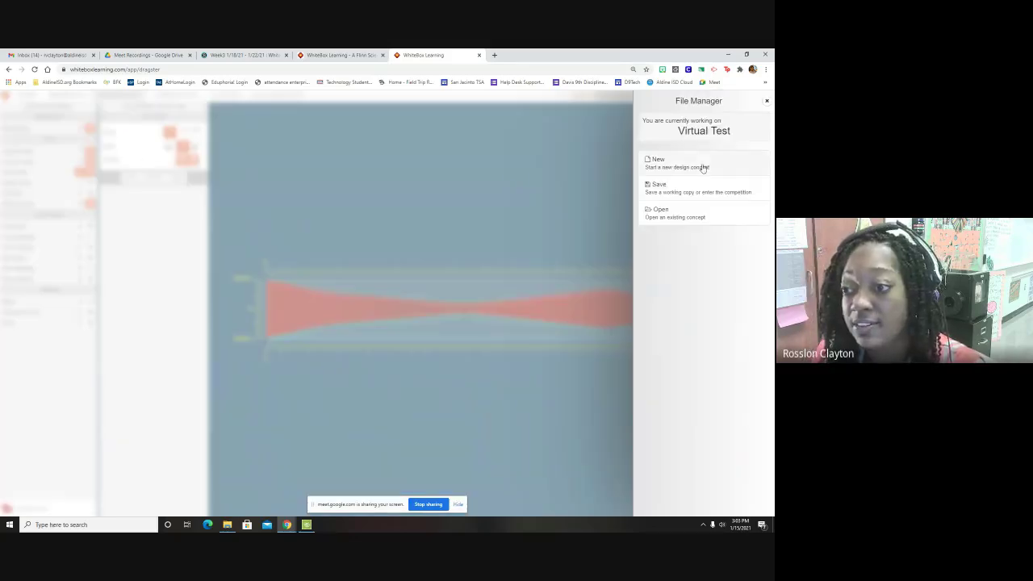
pyautogui.click(693, 186)
pyautogui.click(706, 234)
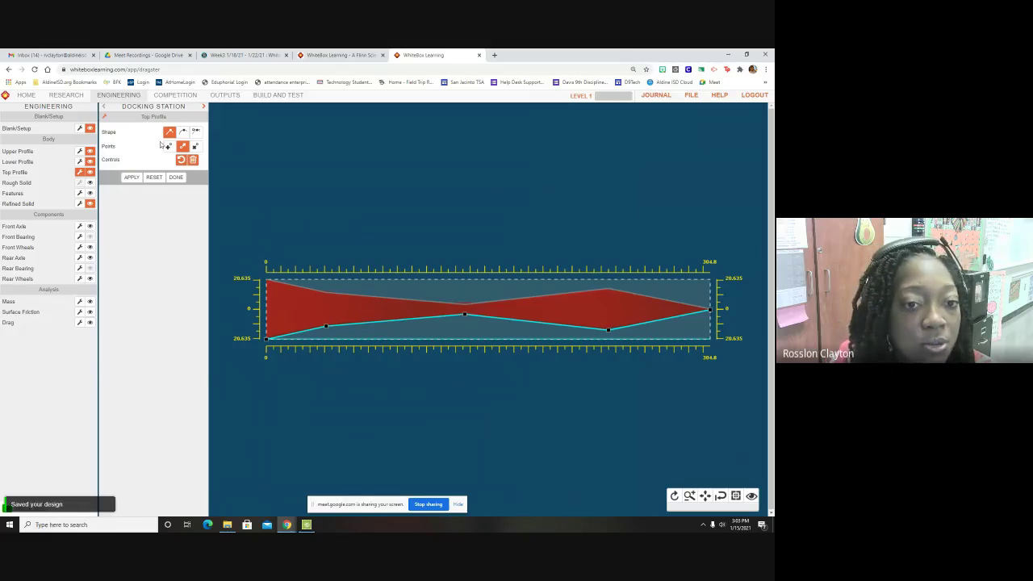
pyautogui.click(130, 177)
pyautogui.click(176, 177)
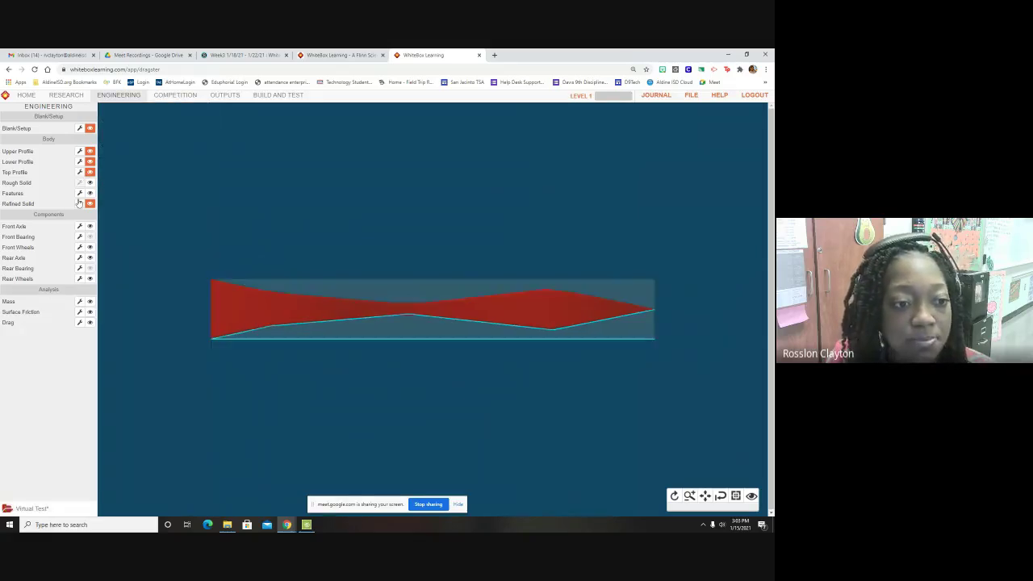
# - Show the front and rear axles and wheels, and open the front wheel settings
pyautogui.click(89, 226)
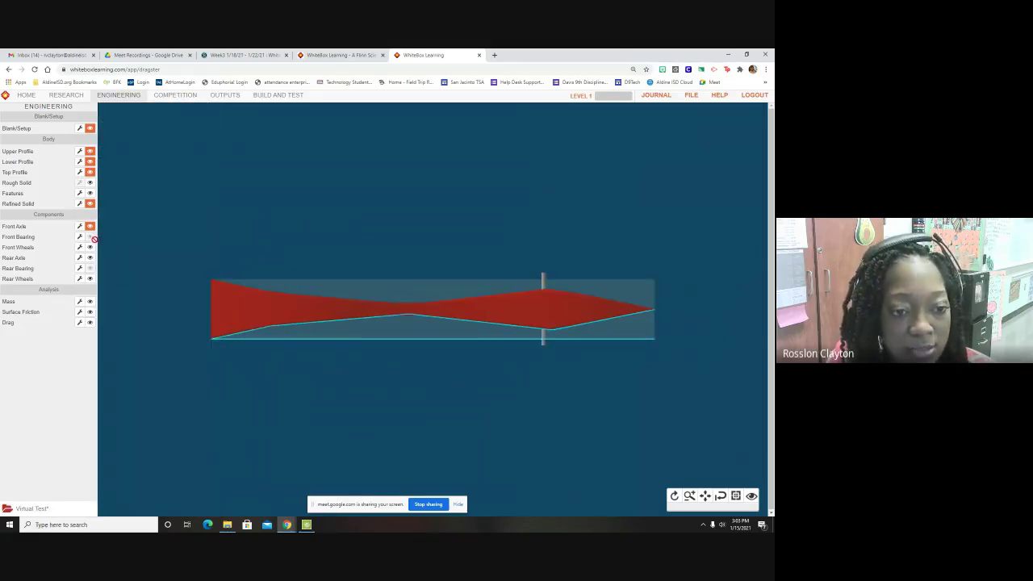
pyautogui.click(89, 258)
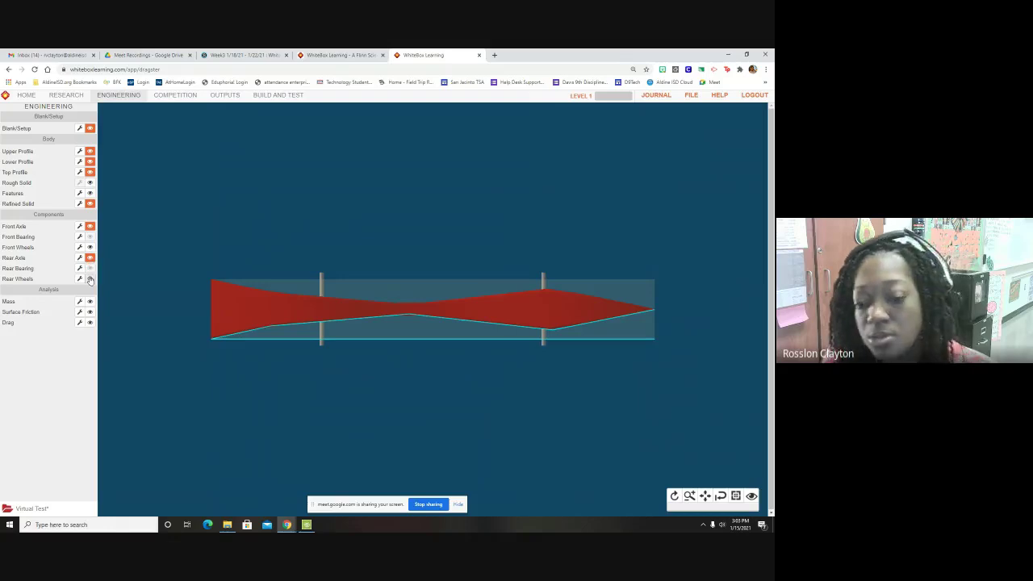
pyautogui.click(89, 278)
pyautogui.click(89, 247)
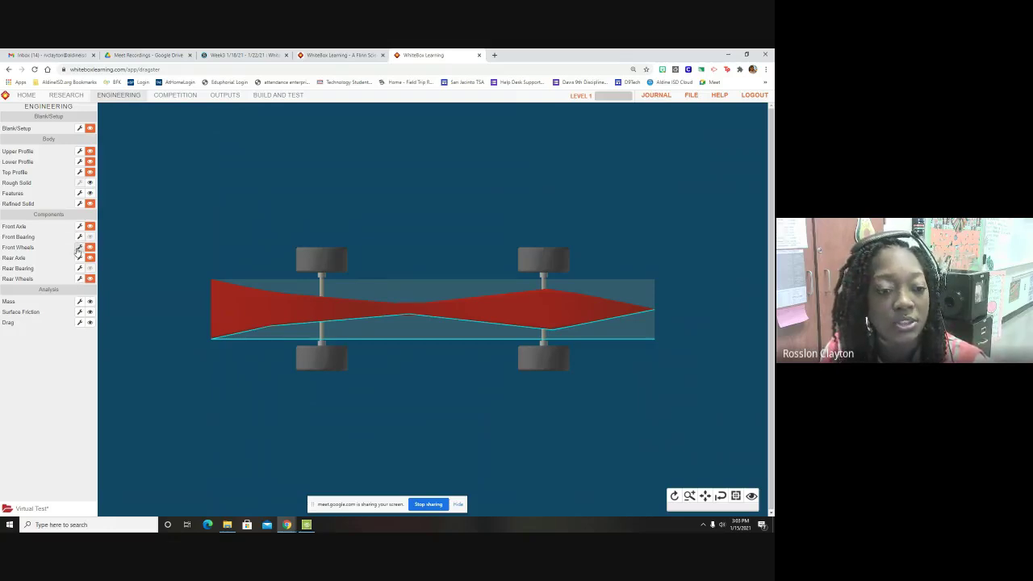
pyautogui.click(79, 248)
# - Switch the front wheels to the 24.95 mm LX-Wheel type, apply, and close both wheel editors
pyautogui.click(79, 278)
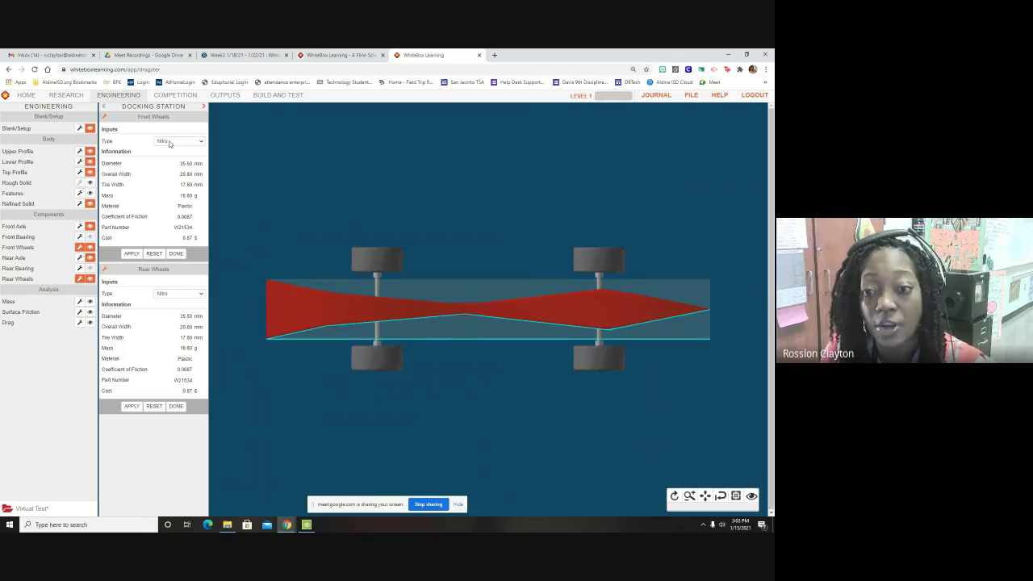
pyautogui.click(170, 142)
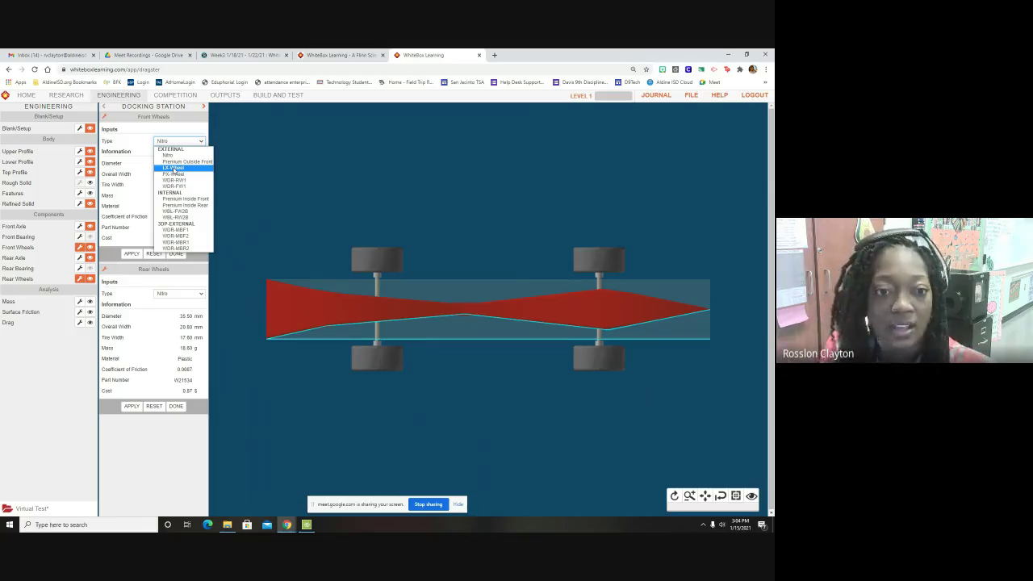
pyautogui.click(174, 168)
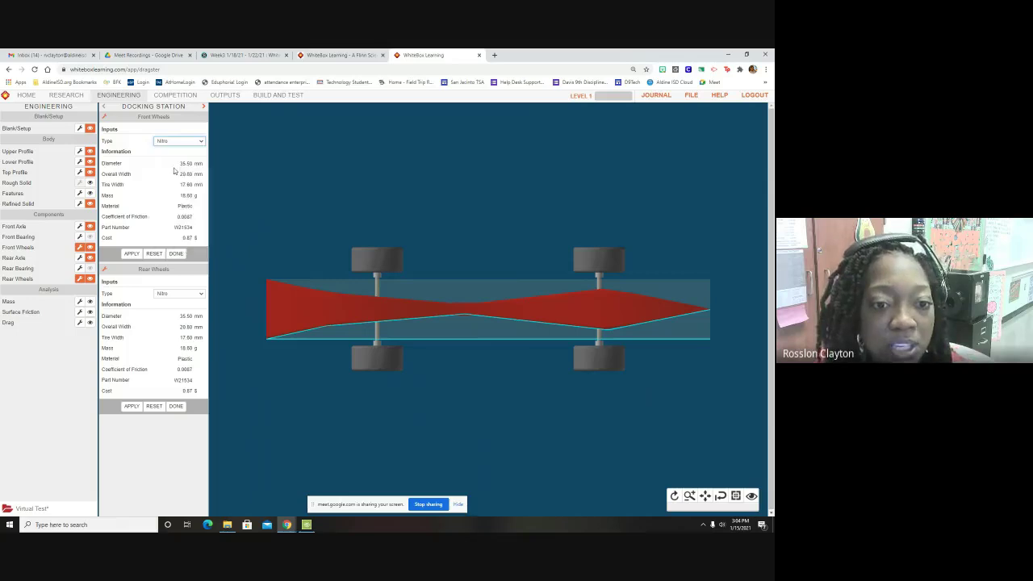
pyautogui.click(128, 255)
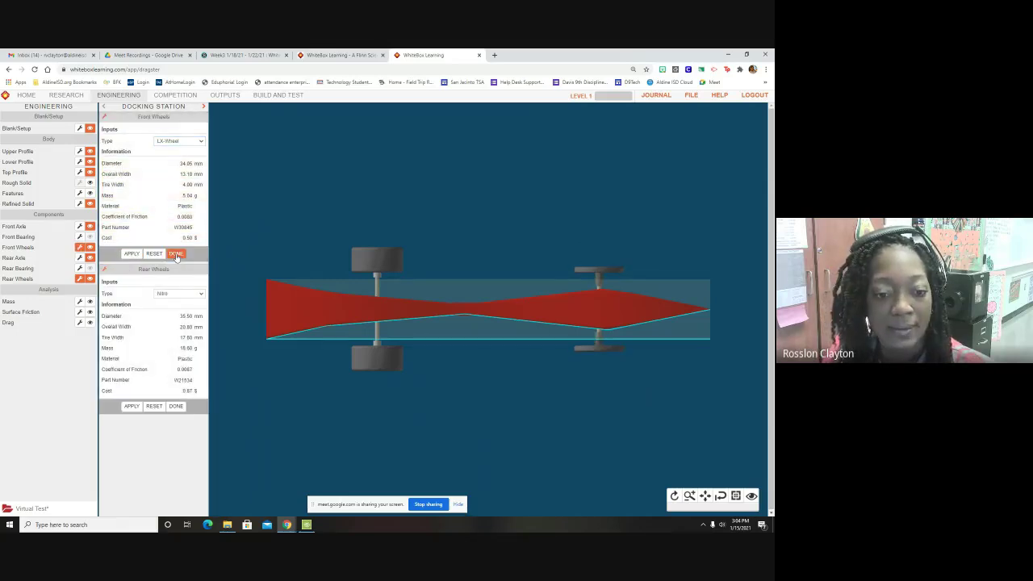
pyautogui.click(176, 406)
pyautogui.click(176, 253)
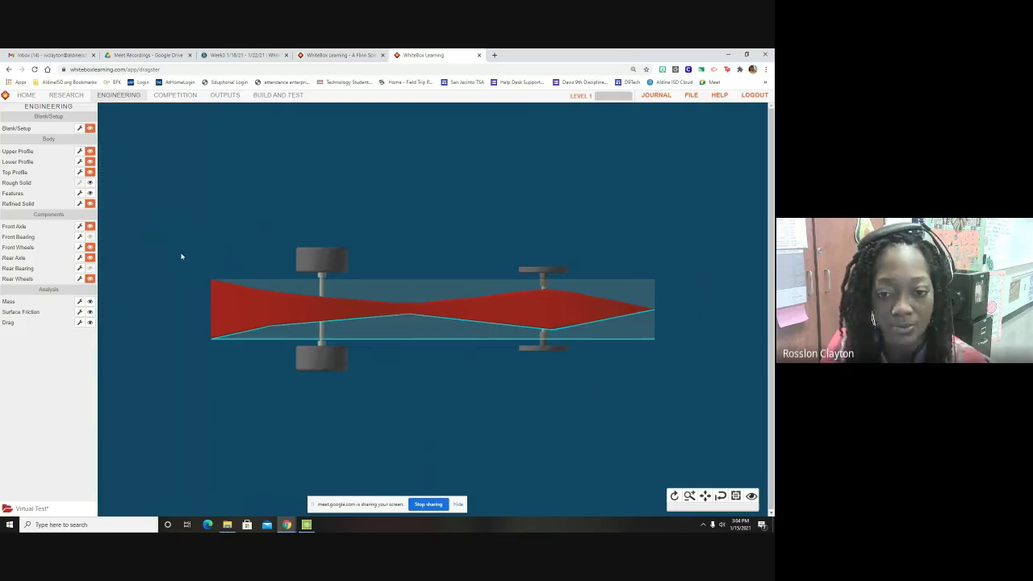
pyautogui.click(221, 96)
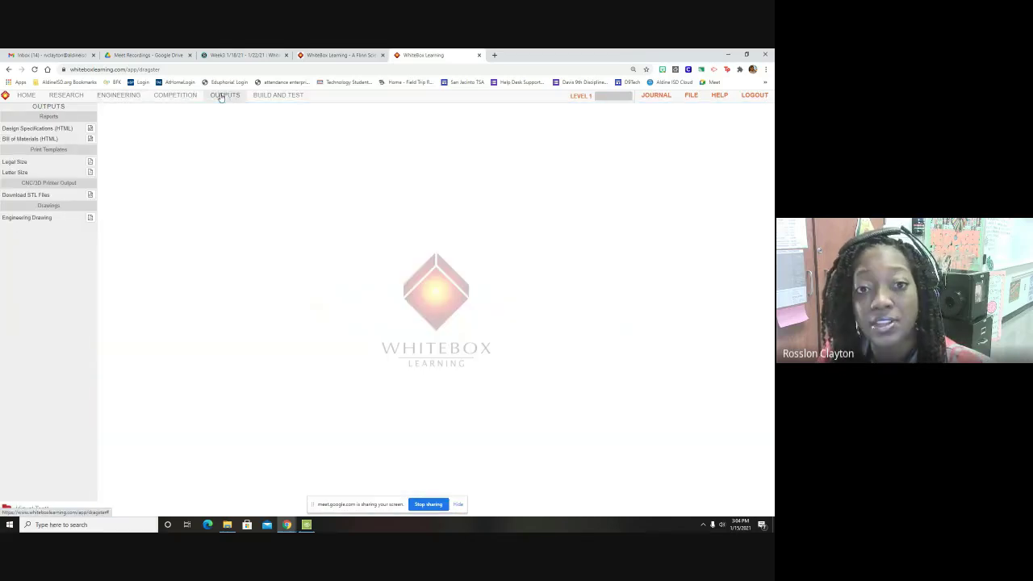
pyautogui.click(90, 129)
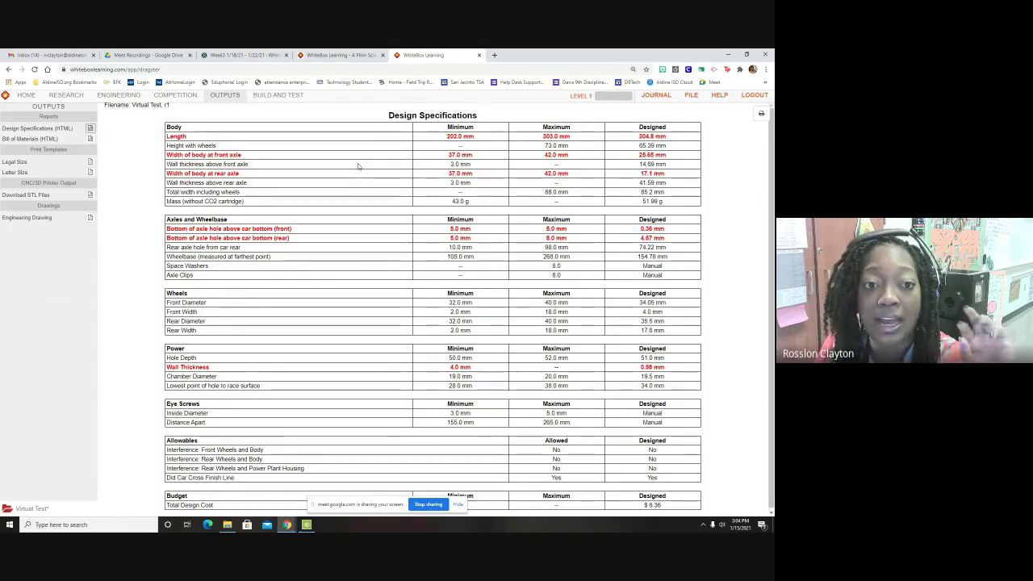
pyautogui.click(121, 96)
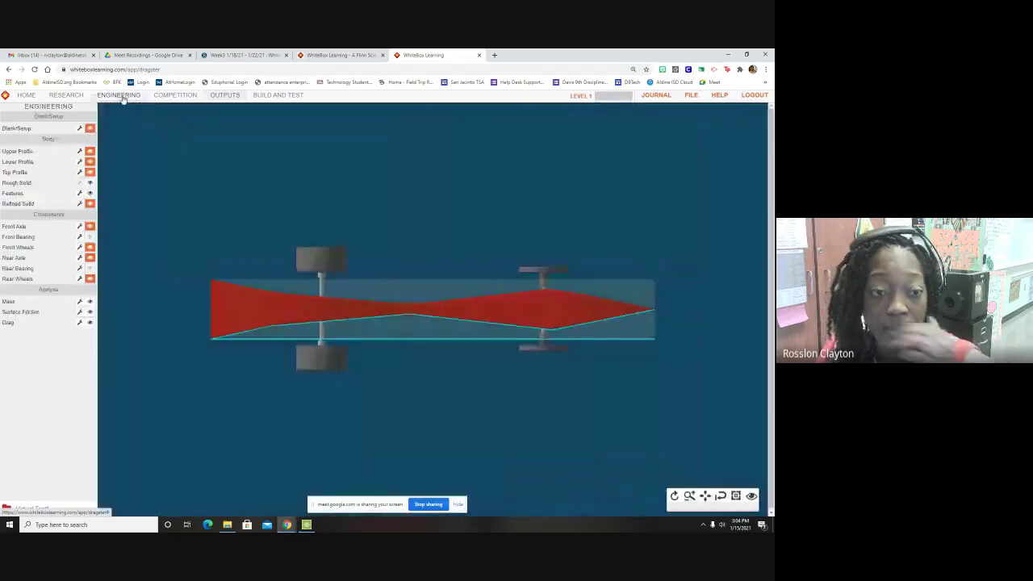
pyautogui.click(225, 96)
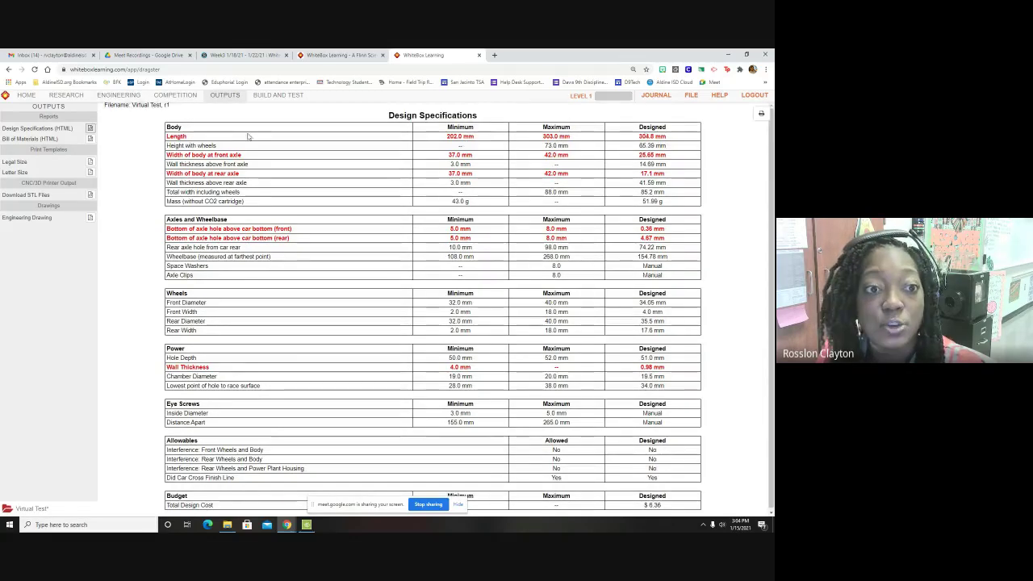
pyautogui.click(118, 95)
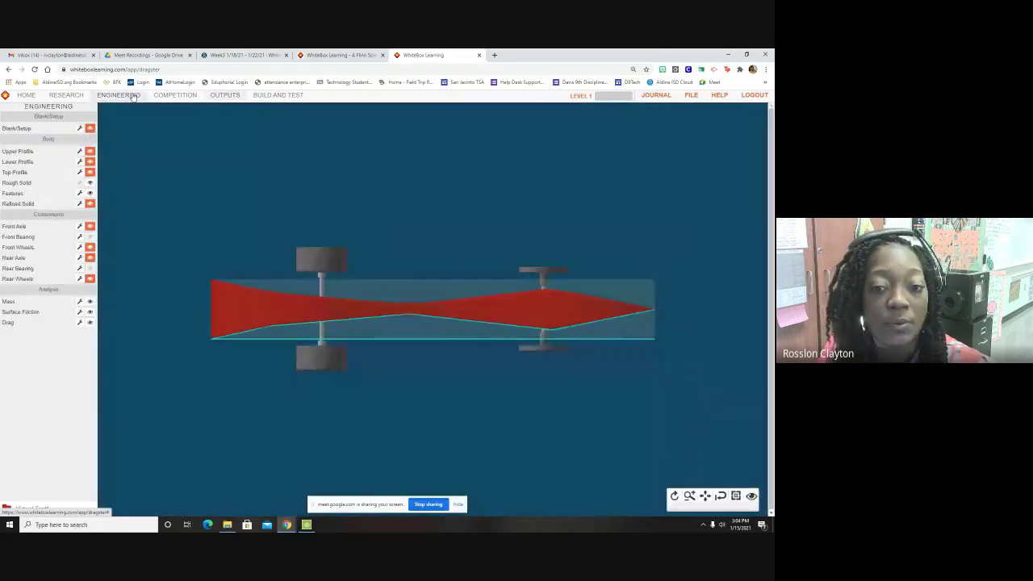
# - Pull the lower profile's rear endpoint in to about 292 mm
pyautogui.click(79, 163)
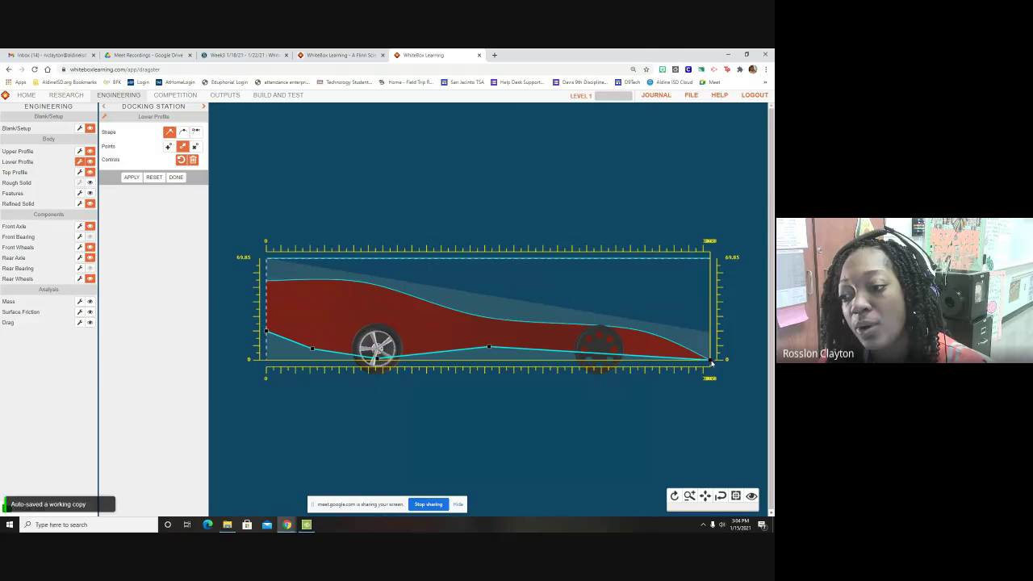
pyautogui.moveTo(712, 363); pyautogui.dragTo(703, 367)
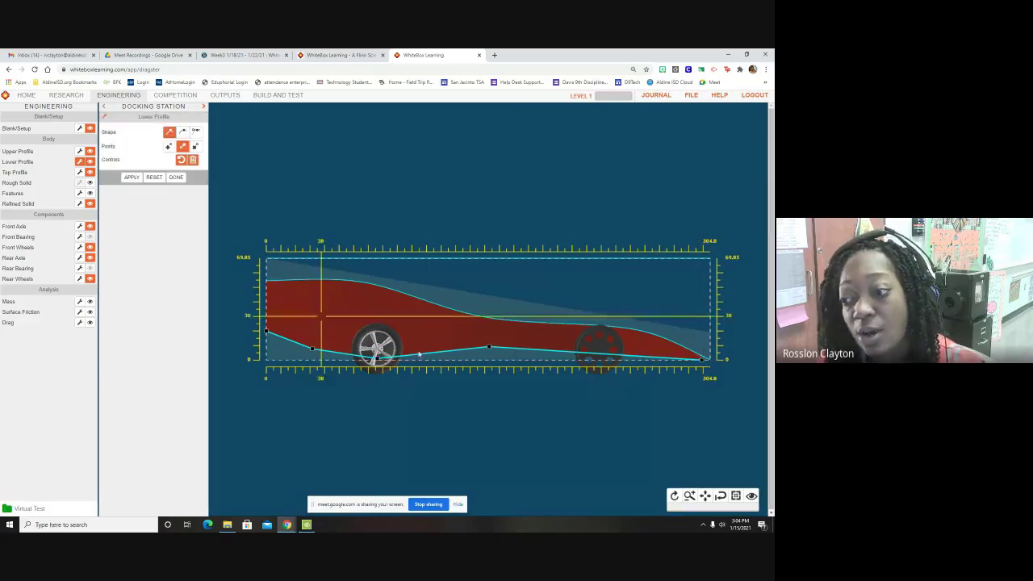
pyautogui.click(703, 363)
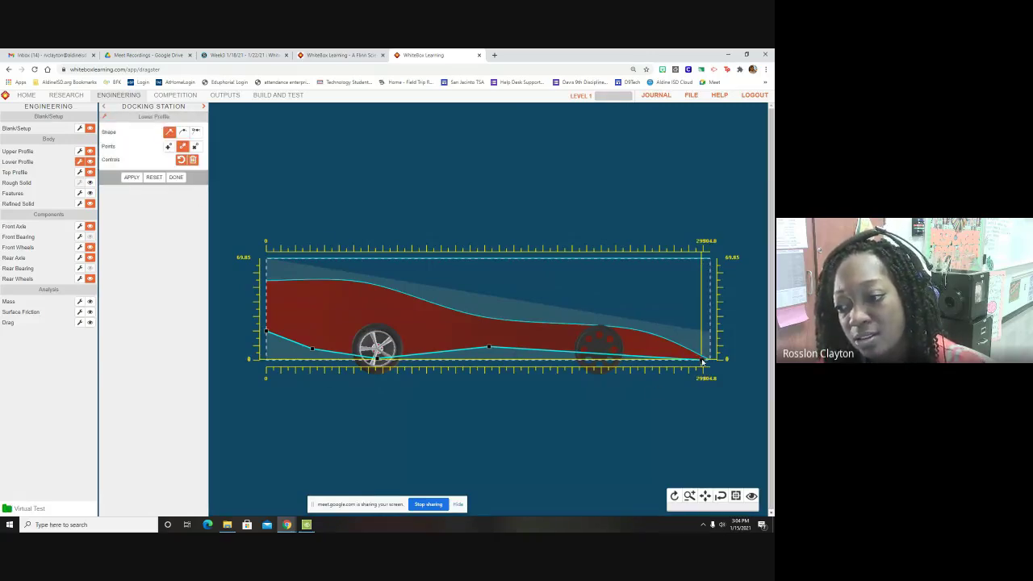
pyautogui.moveTo(703, 363)
pyautogui.mouseDown()
pyautogui.moveTo(693, 370)
pyautogui.moveTo(713, 358)
pyautogui.mouseUp()
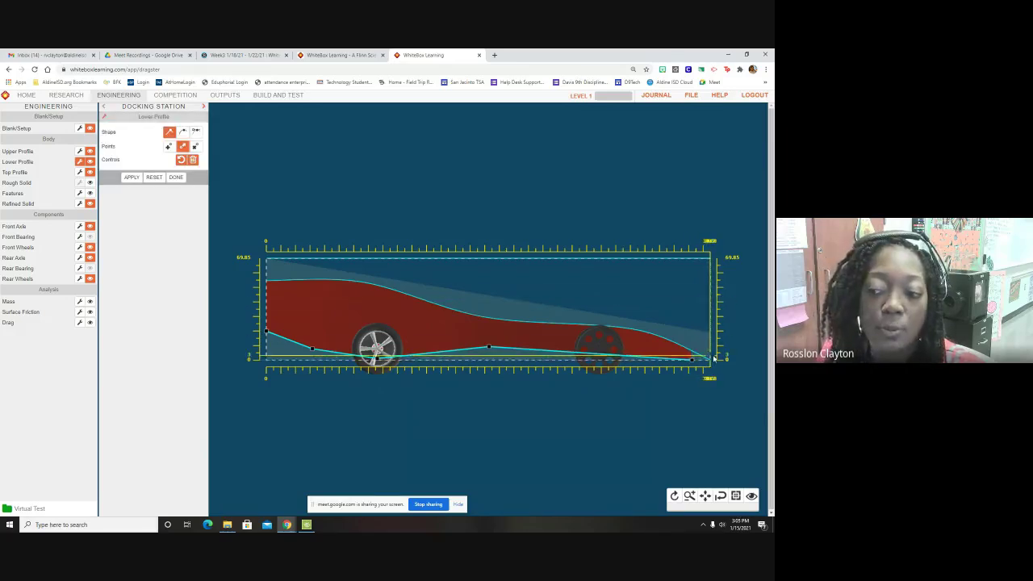
pyautogui.click(79, 151)
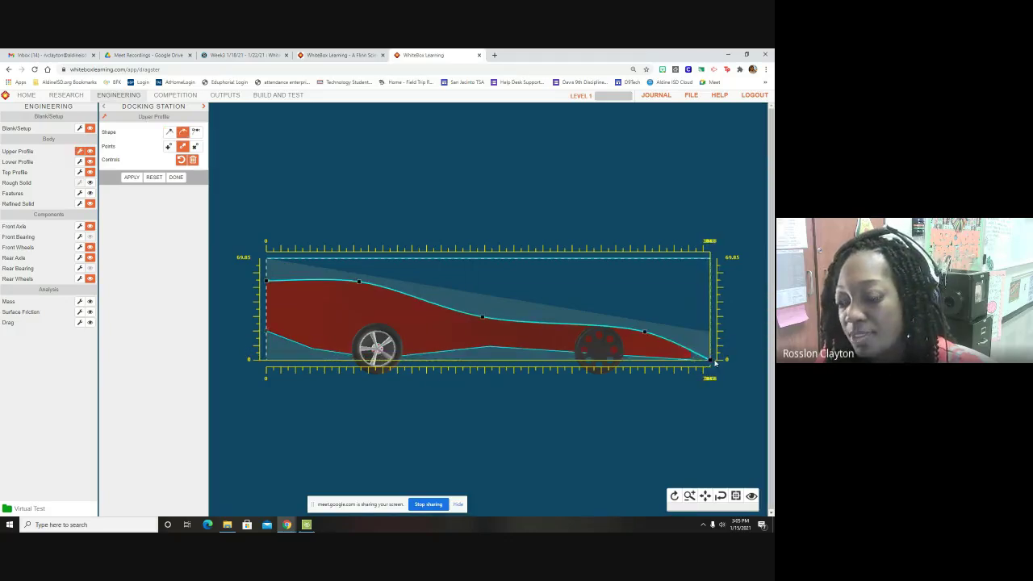
# - Drag the upper profile's rear tip inward, then return it to the rear edge
pyautogui.moveTo(714, 363); pyautogui.dragTo(688, 365)
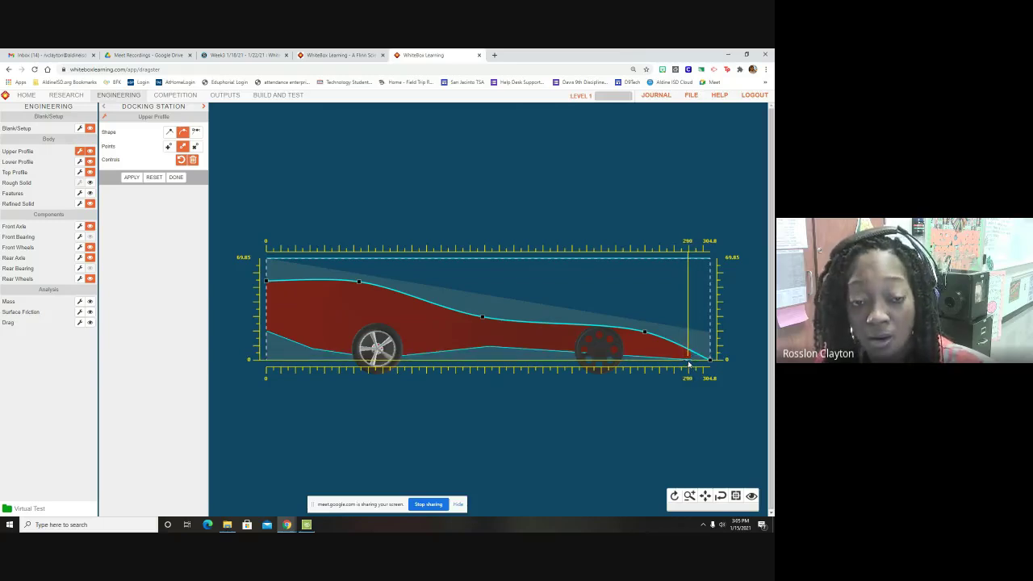
pyautogui.moveTo(701, 365); pyautogui.dragTo(734, 355)
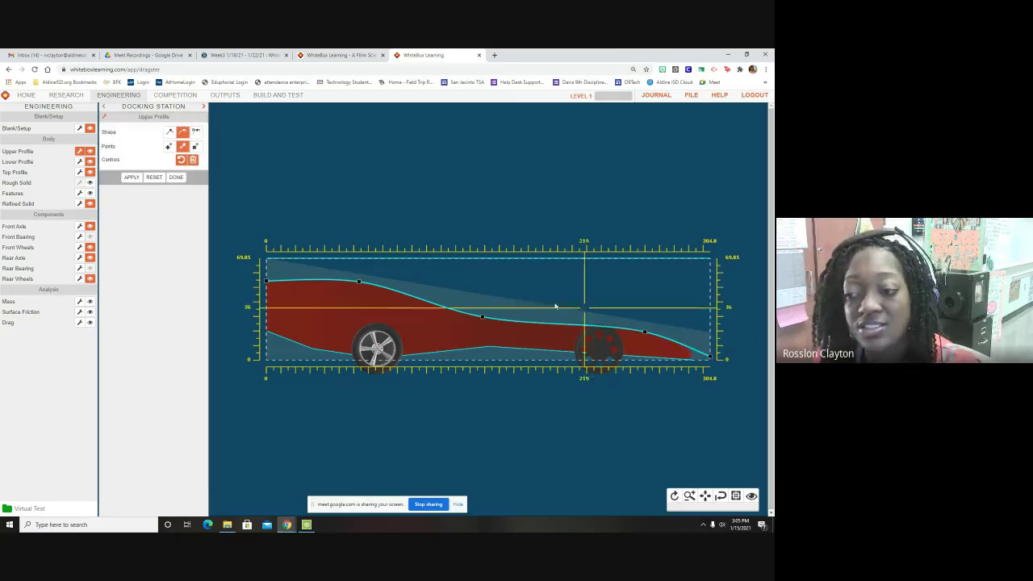
pyautogui.click(79, 161)
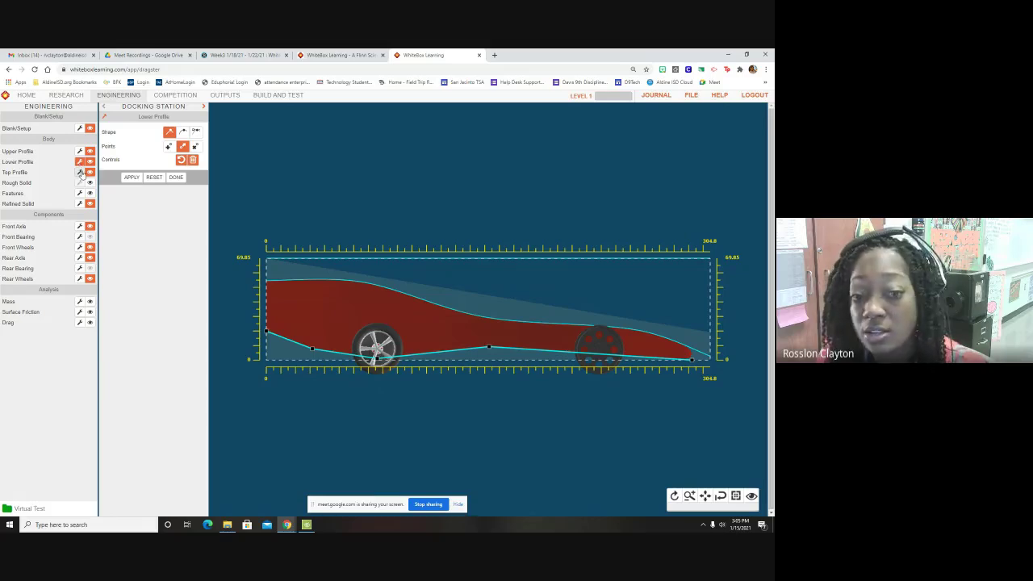
# - Set the top profile's rear tip at about 290 mm
pyautogui.click(80, 173)
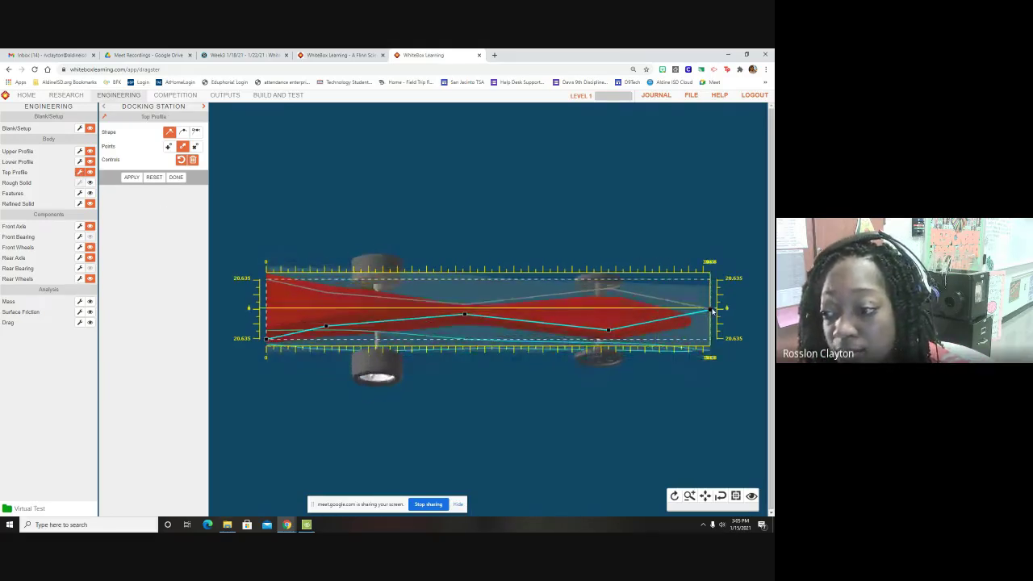
pyautogui.moveTo(711, 311); pyautogui.dragTo(671, 308)
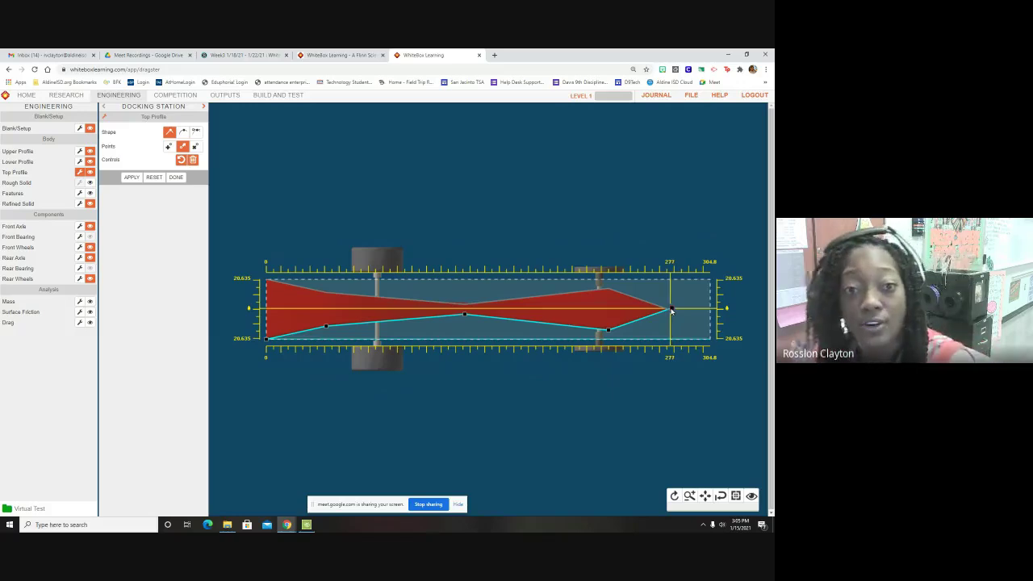
pyautogui.moveTo(670, 310); pyautogui.dragTo(693, 309)
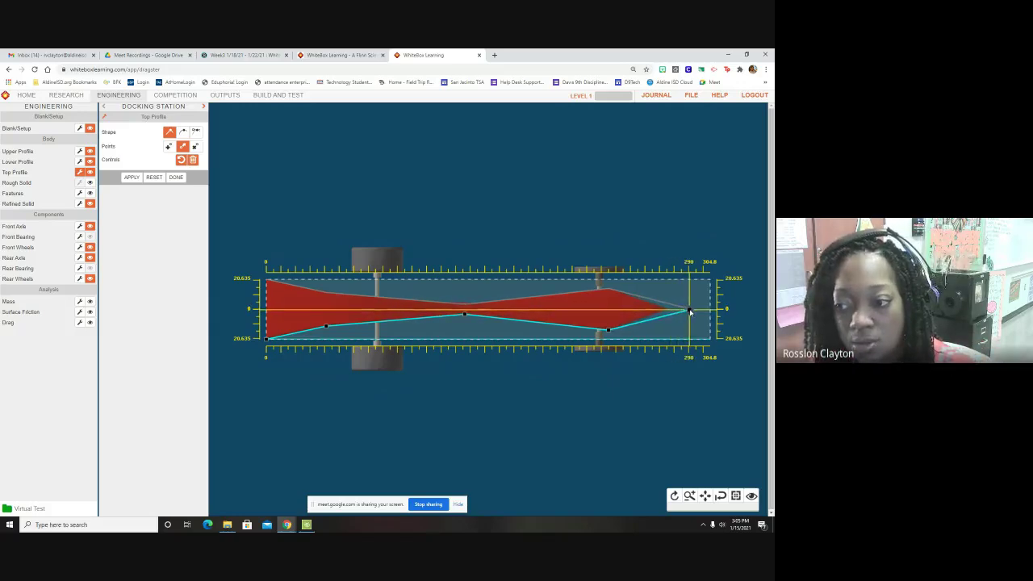
pyautogui.click(79, 161)
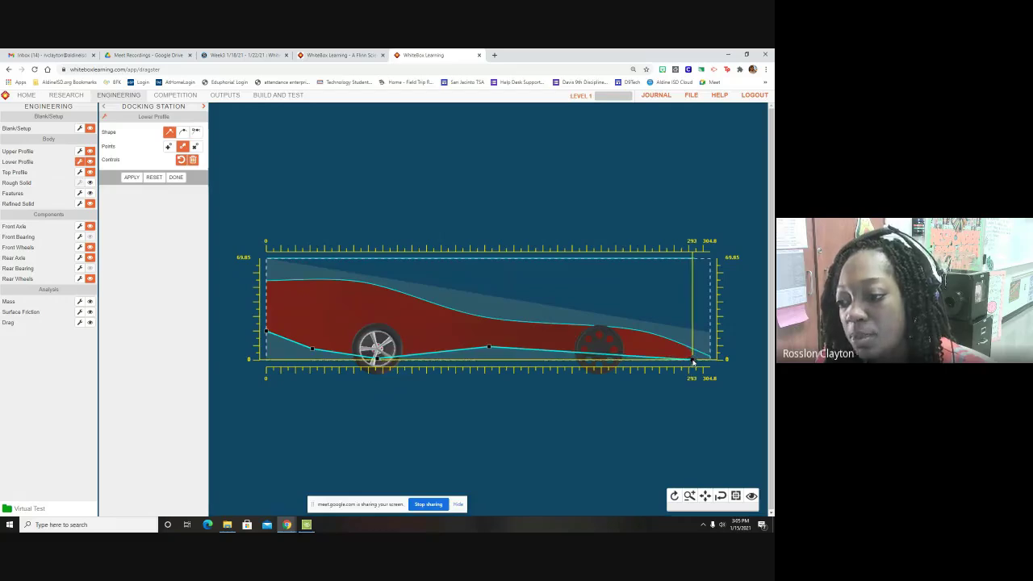
# - Review the Design Specifications report's 292.61 mm length and the front and rear axle width rows
pyautogui.click(222, 95)
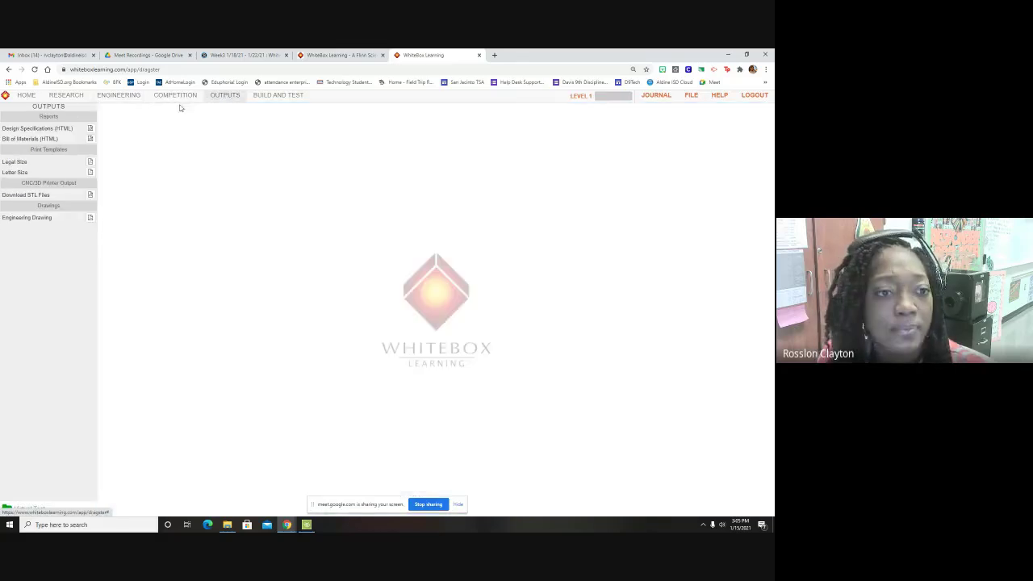
pyautogui.click(91, 128)
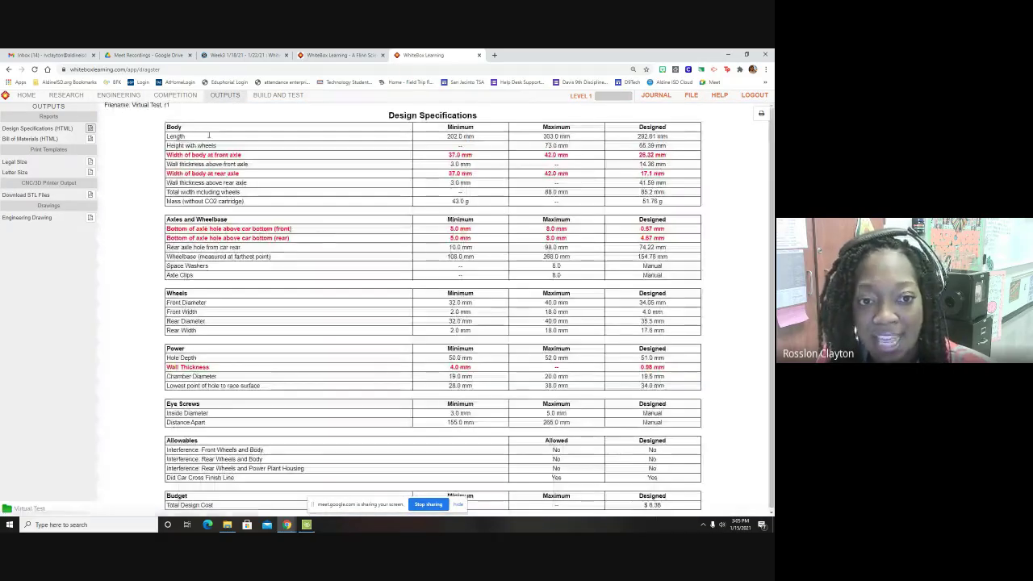
pyautogui.doubleClick(296, 140)
pyautogui.moveTo(296, 140); pyautogui.dragTo(450, 137)
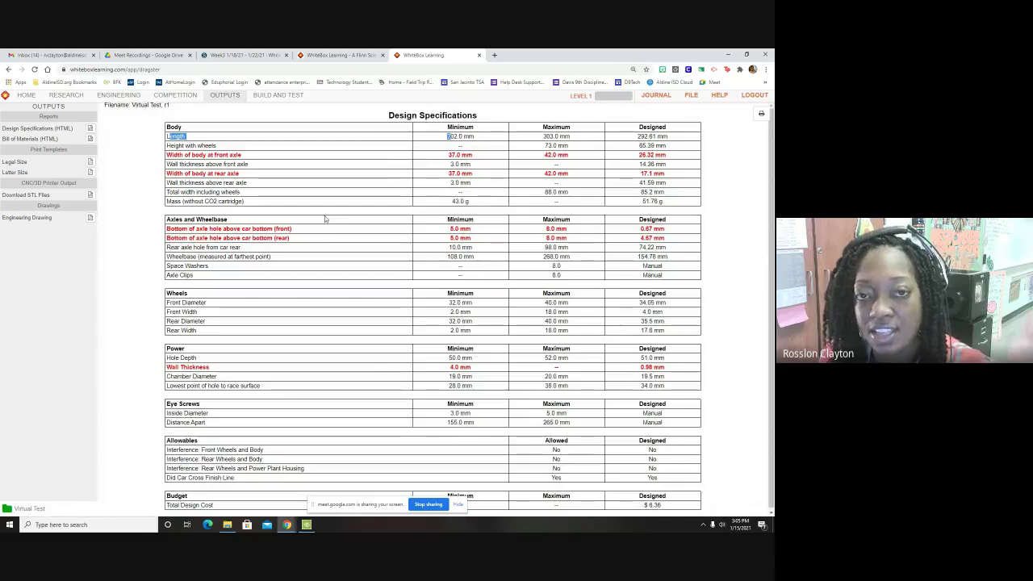
pyautogui.click(137, 239)
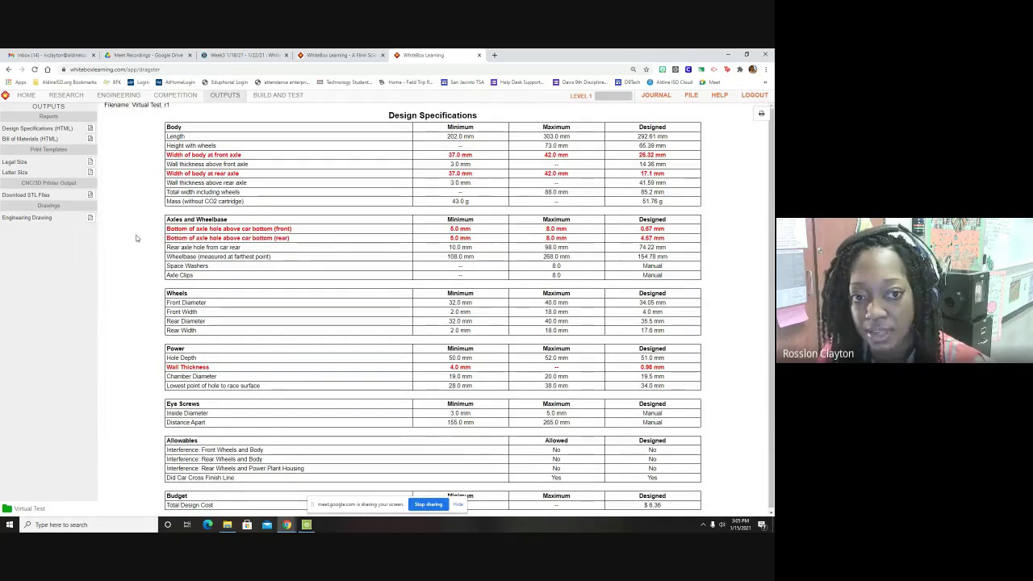
pyautogui.moveTo(240, 174); pyautogui.dragTo(224, 154)
pyautogui.click(175, 150)
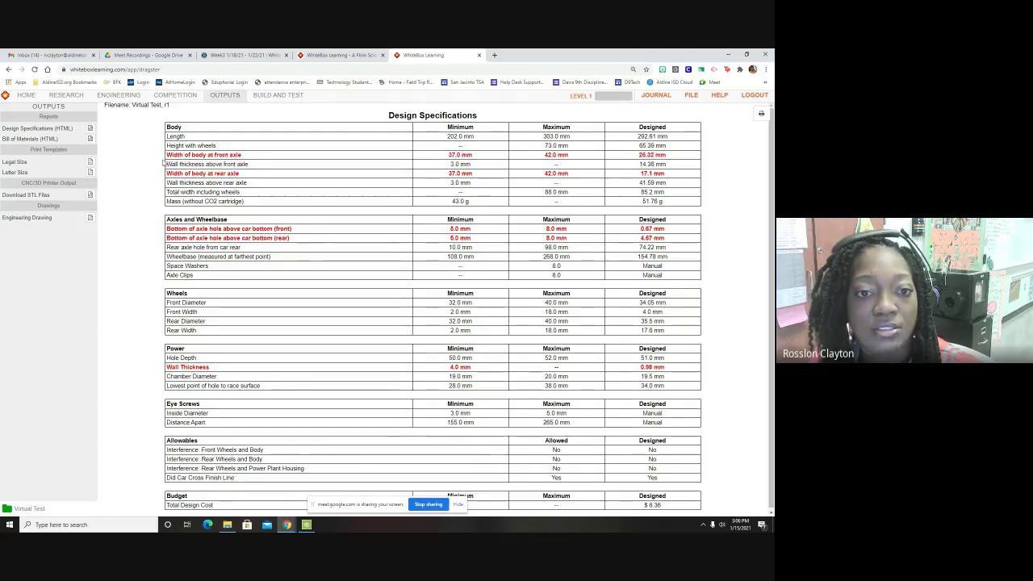
# - Add a top-profile point at 76 mm pushed outward, and nudge the rear-axle point to 229 mm
pyautogui.click(119, 95)
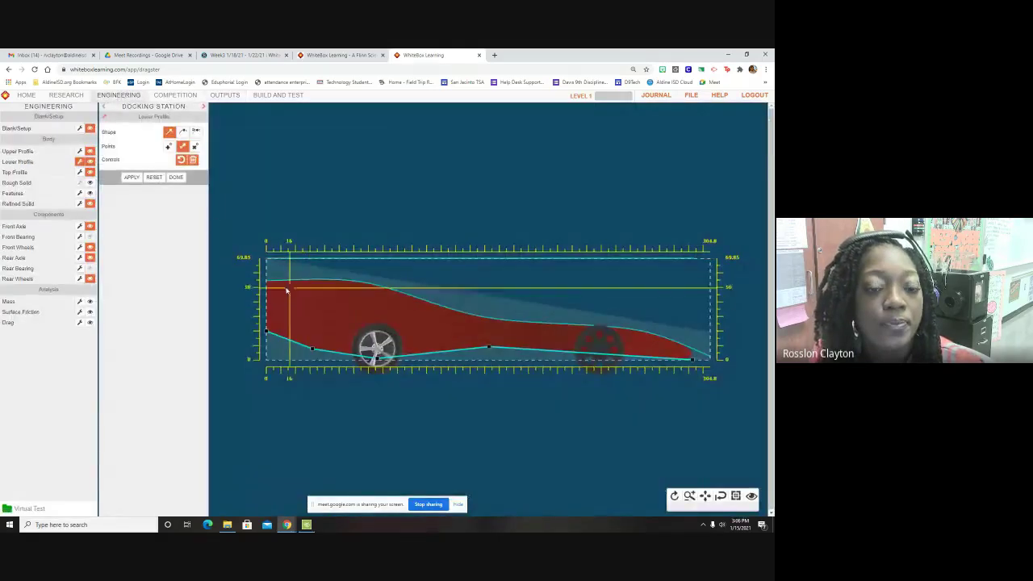
pyautogui.click(79, 172)
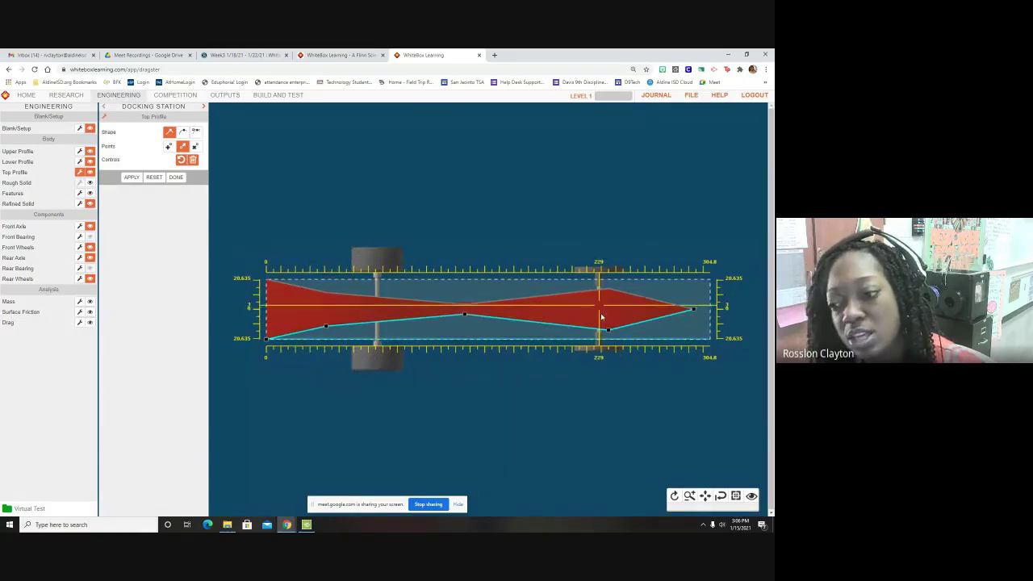
pyautogui.click(169, 146)
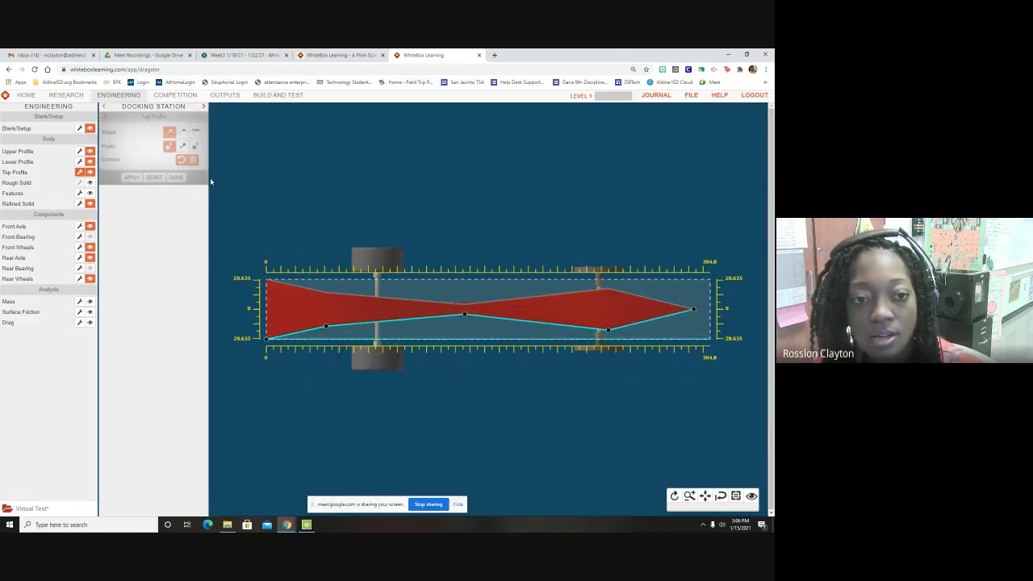
pyautogui.click(182, 147)
pyautogui.moveTo(383, 322); pyautogui.dragTo(378, 339)
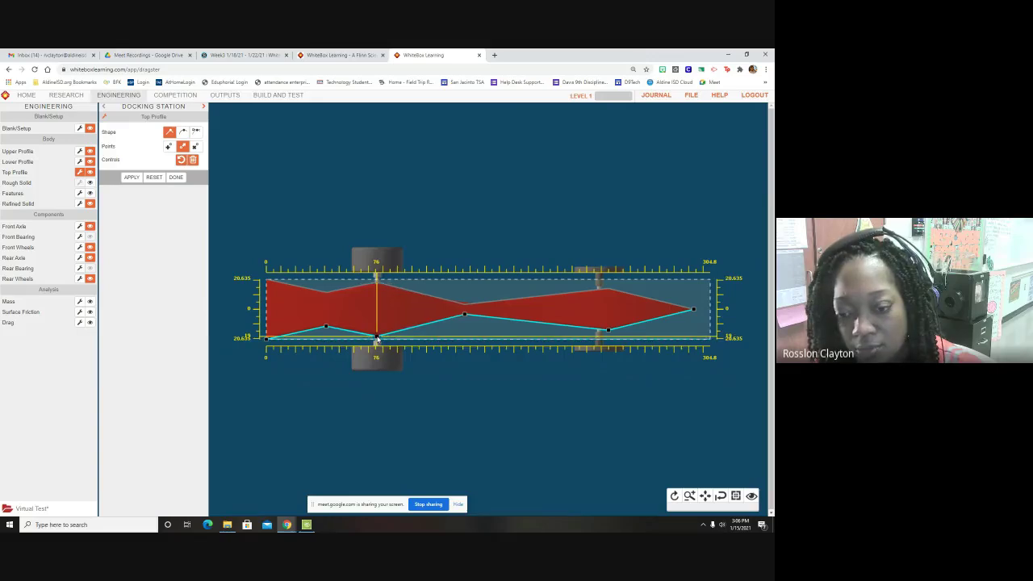
pyautogui.moveTo(607, 329); pyautogui.dragTo(599, 335)
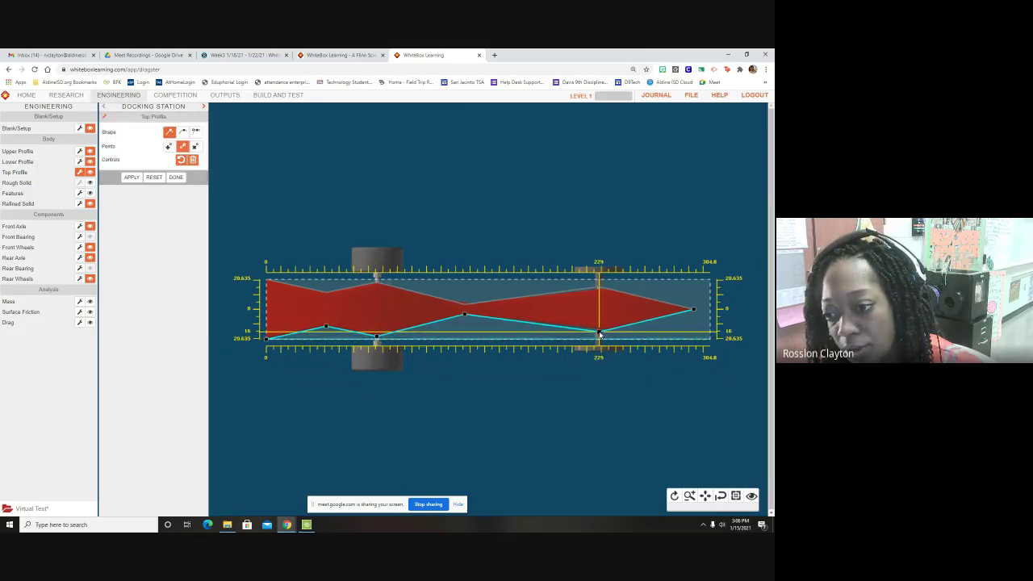
# - Apply the top profile edits after a first look at the output reports
pyautogui.click(225, 95)
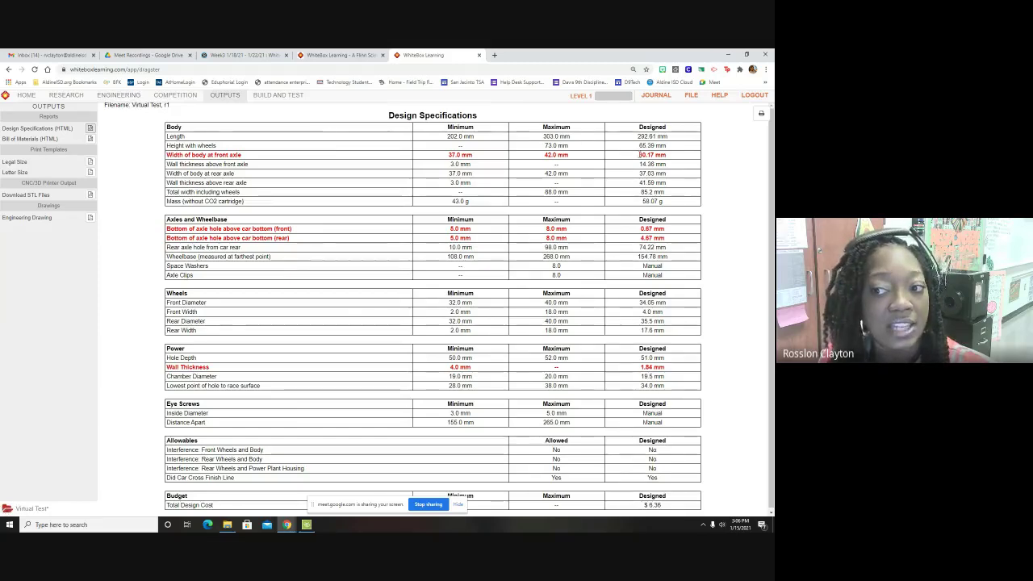
pyautogui.click(121, 96)
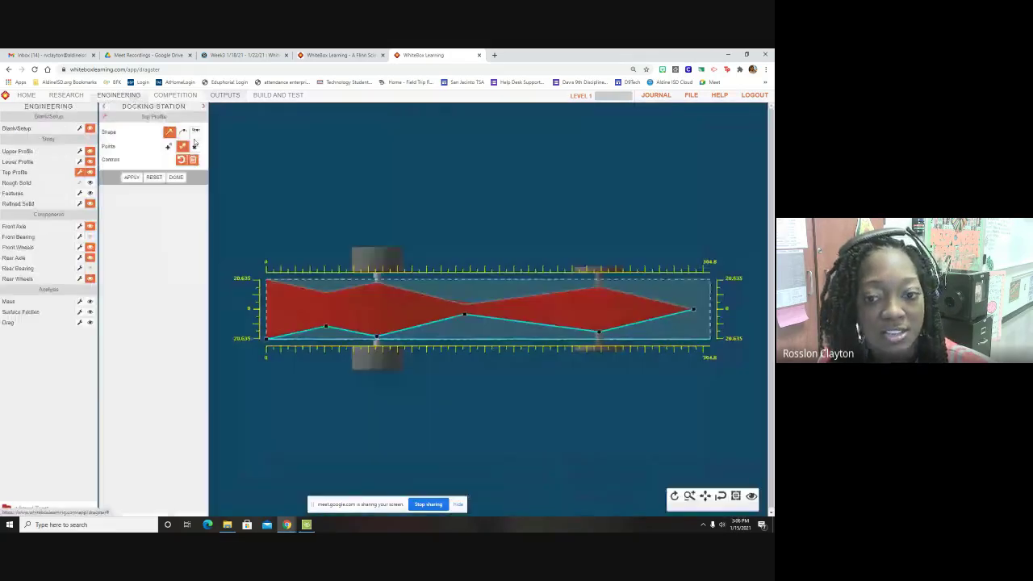
pyautogui.click(598, 337)
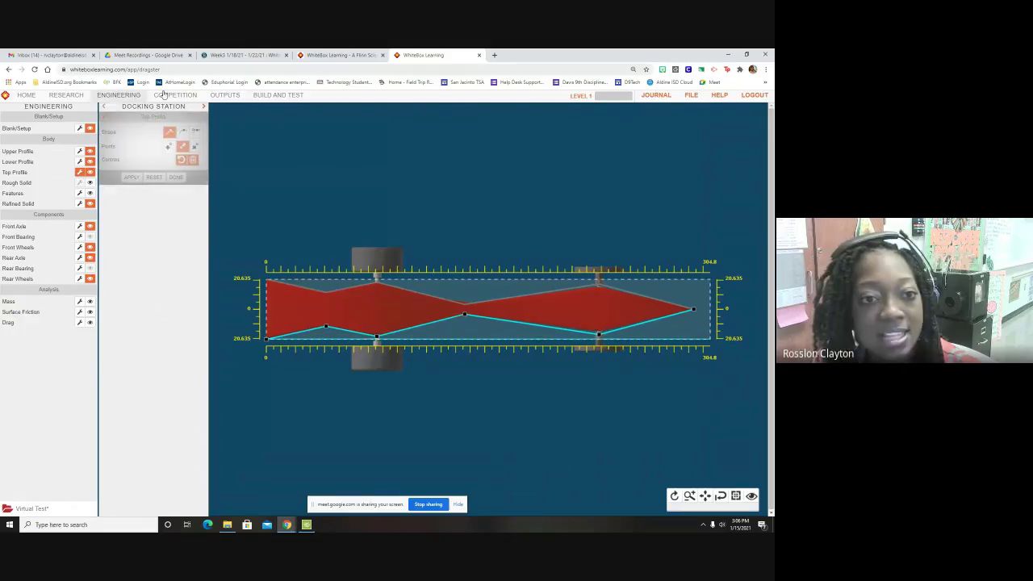
# - Confirm axle body widths of 38.08 and 37.03 mm pass while axle-hole height rows still fail
pyautogui.click(224, 95)
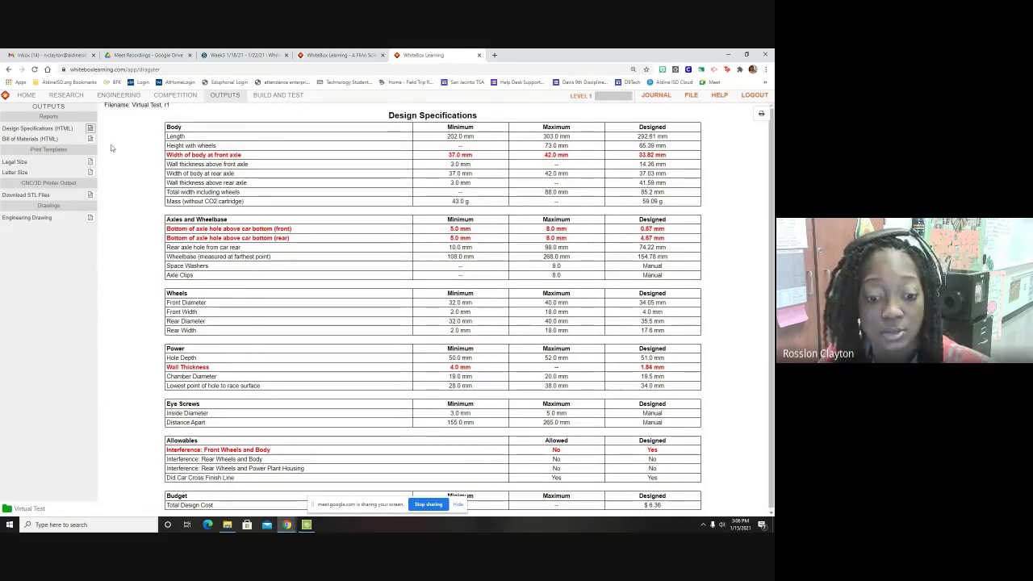
pyautogui.click(124, 96)
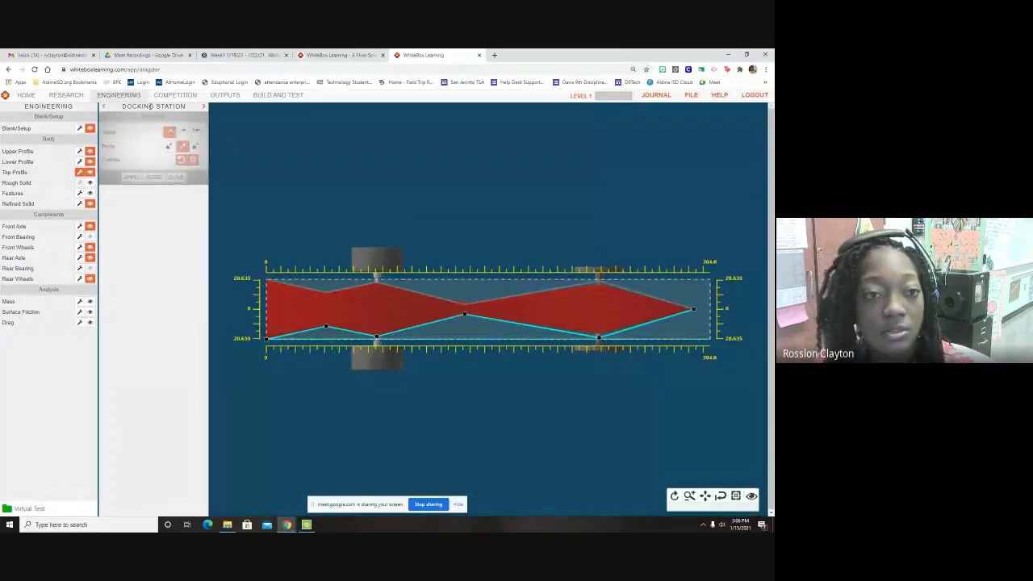
pyautogui.click(221, 95)
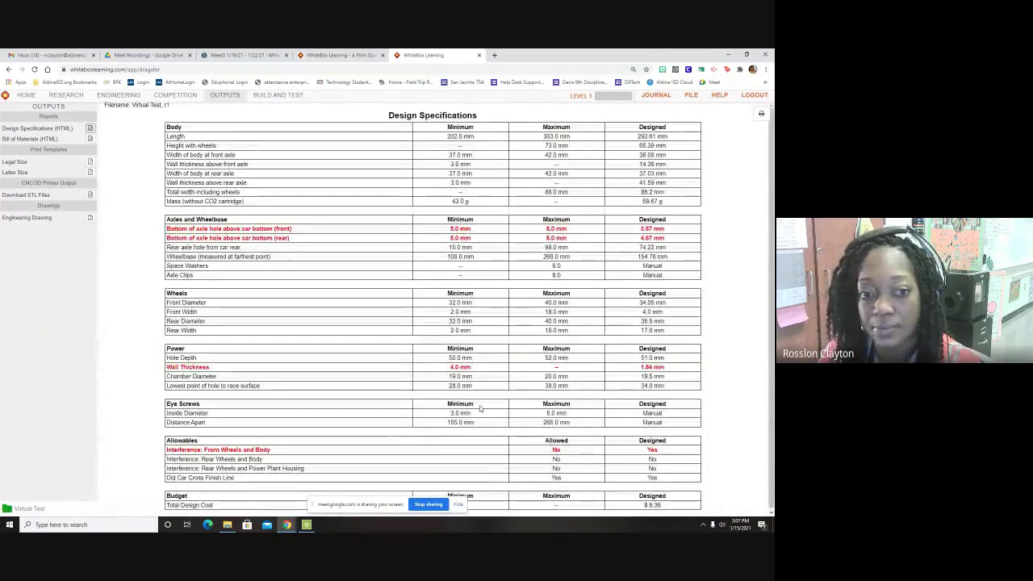
pyautogui.moveTo(167, 229); pyautogui.dragTo(302, 235)
pyautogui.click(196, 238)
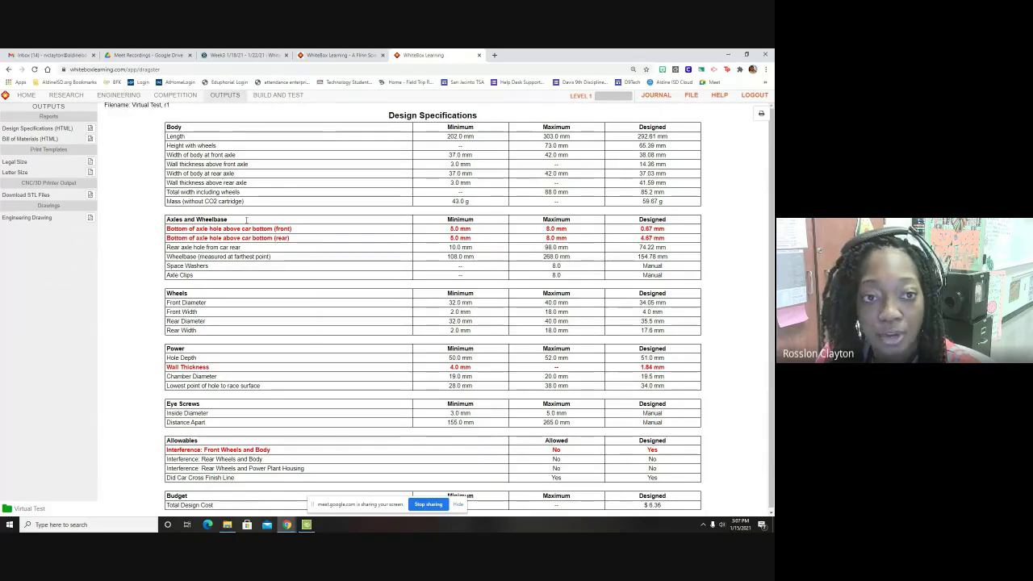
pyautogui.click(119, 94)
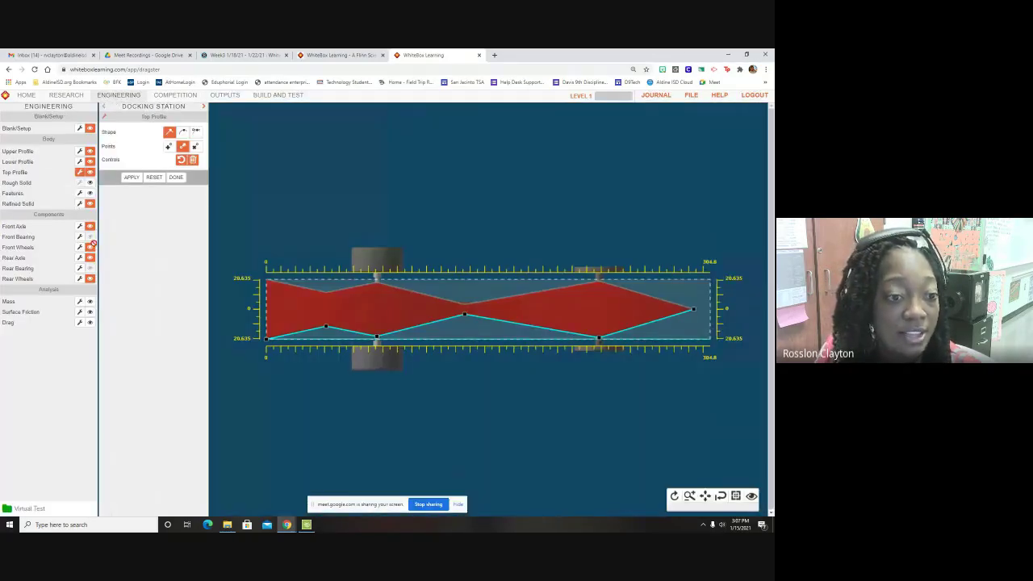
# - With front wheels hidden, drop the lower-profile points near 76 and 229 mm onto the baseline
pyautogui.click(79, 162)
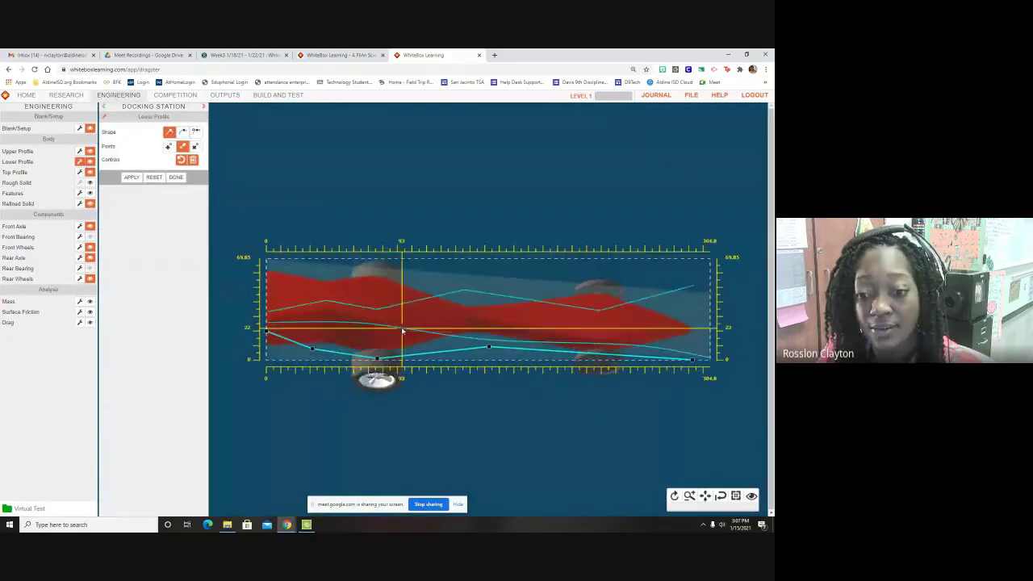
pyautogui.click(90, 247)
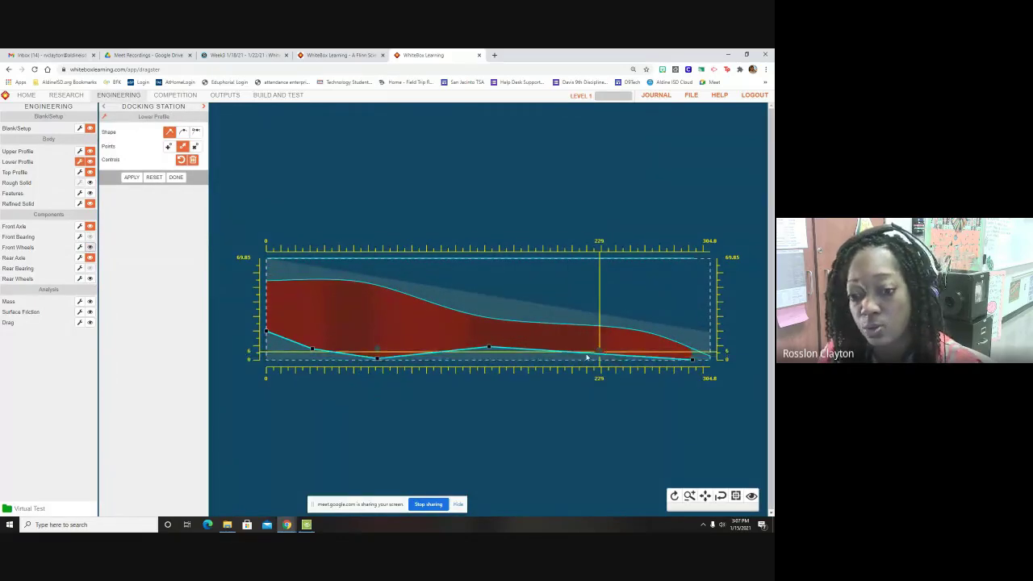
pyautogui.click(169, 146)
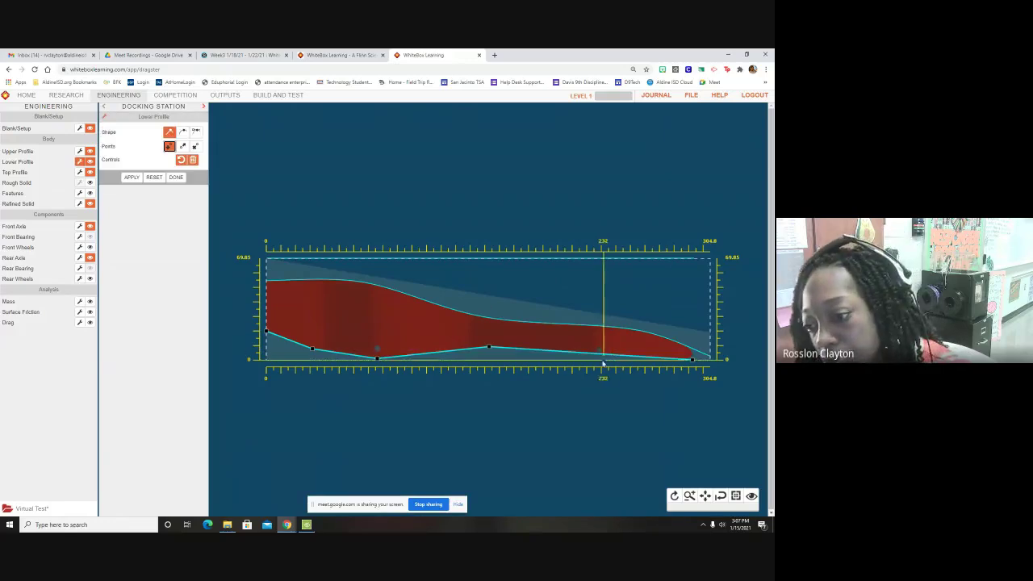
pyautogui.moveTo(370, 358); pyautogui.dragTo(385, 357)
pyautogui.click(184, 146)
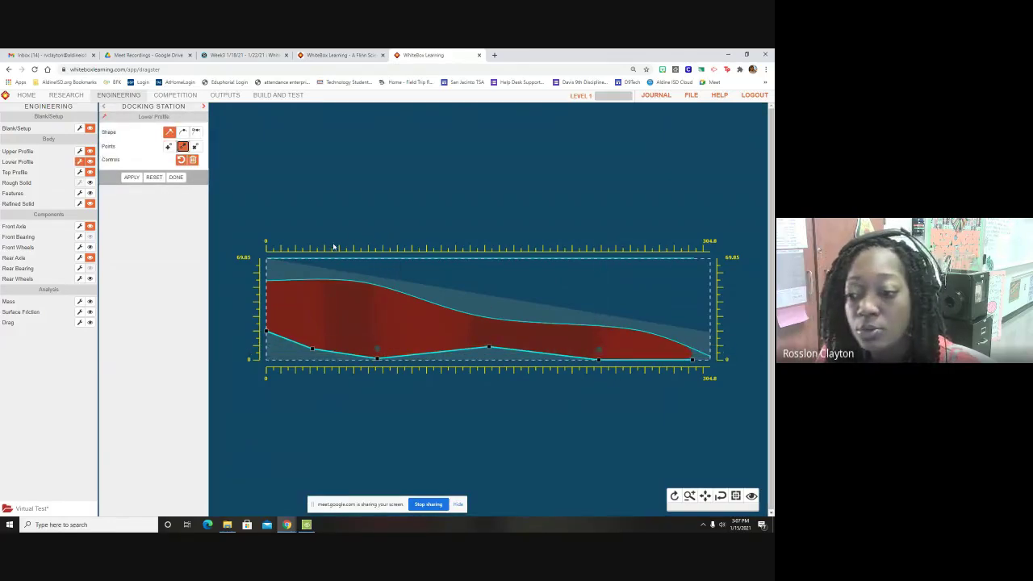
pyautogui.click(600, 366)
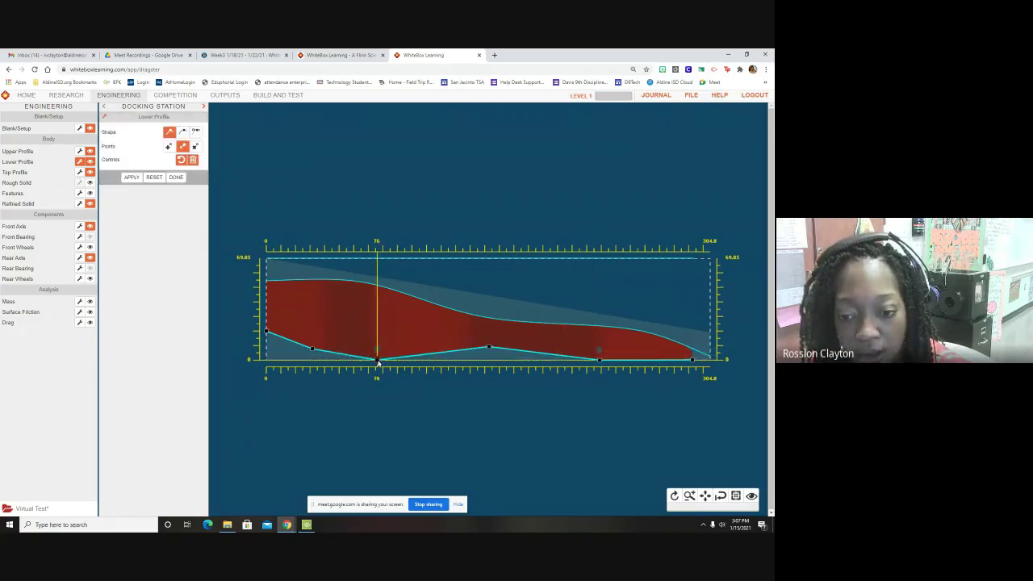
pyautogui.click(378, 367)
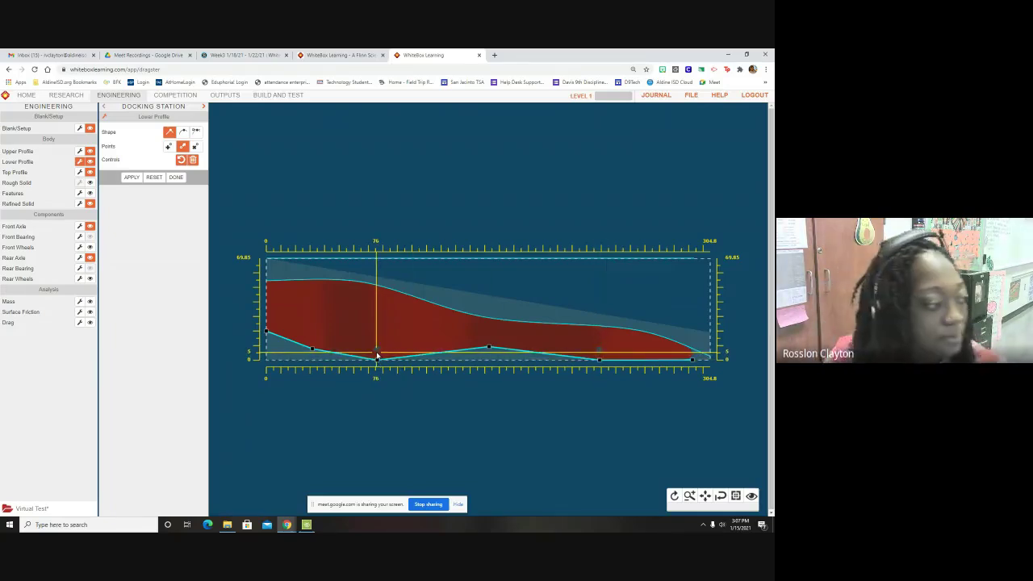
# - Confirm both axle-hole heights pass in the specifications, then hide the refined solid
pyautogui.click(223, 97)
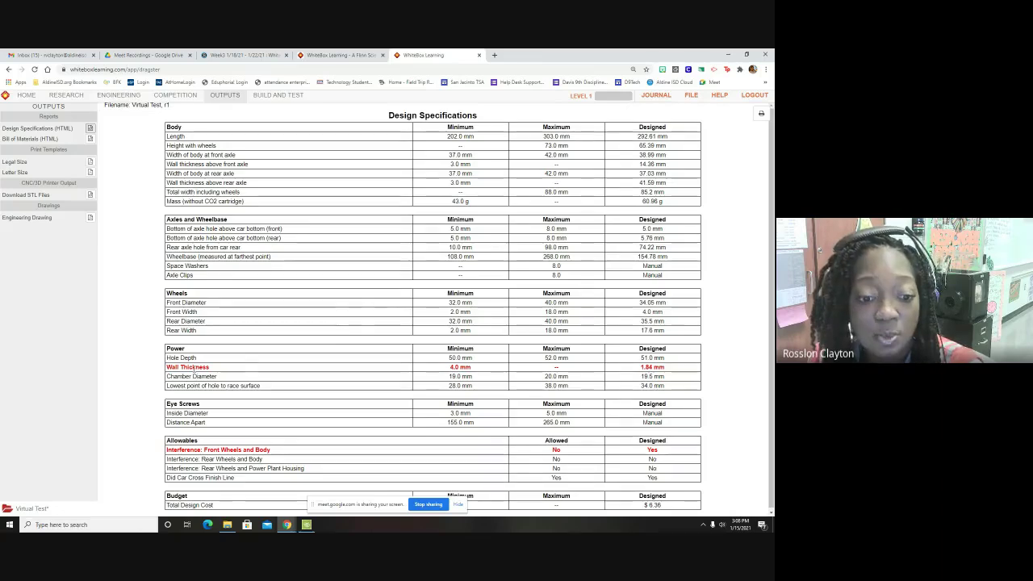
pyautogui.click(116, 97)
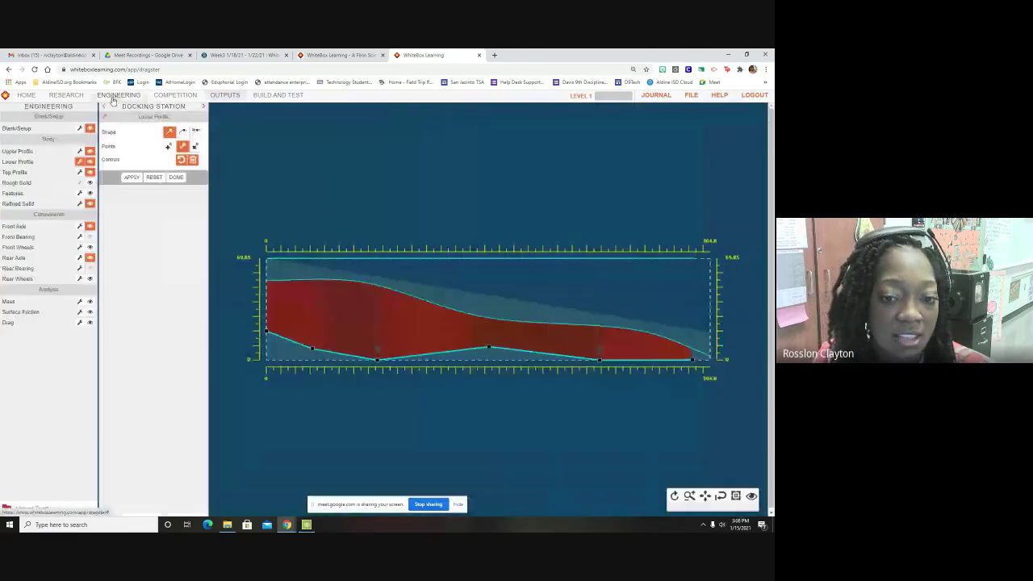
pyautogui.click(90, 203)
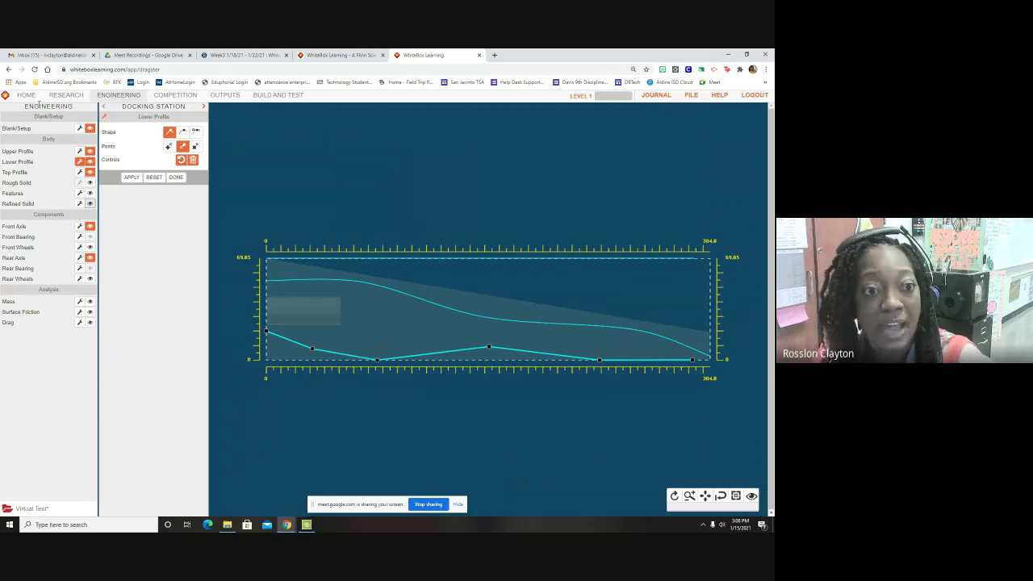
# - Push the top profile's point near 41 mm outward for 4.01 mm wall thickness, then review specifications
pyautogui.click(80, 151)
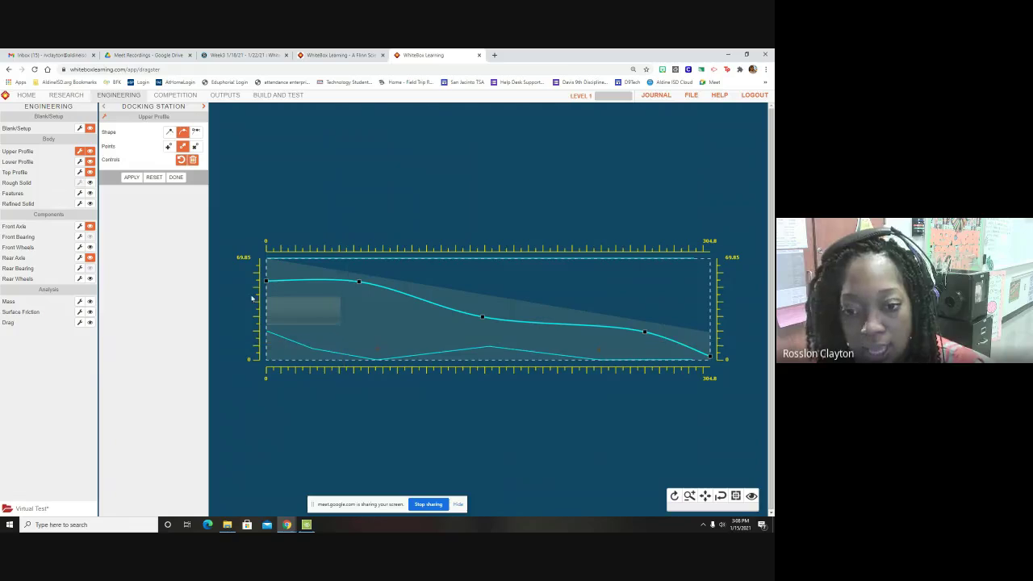
pyautogui.click(80, 173)
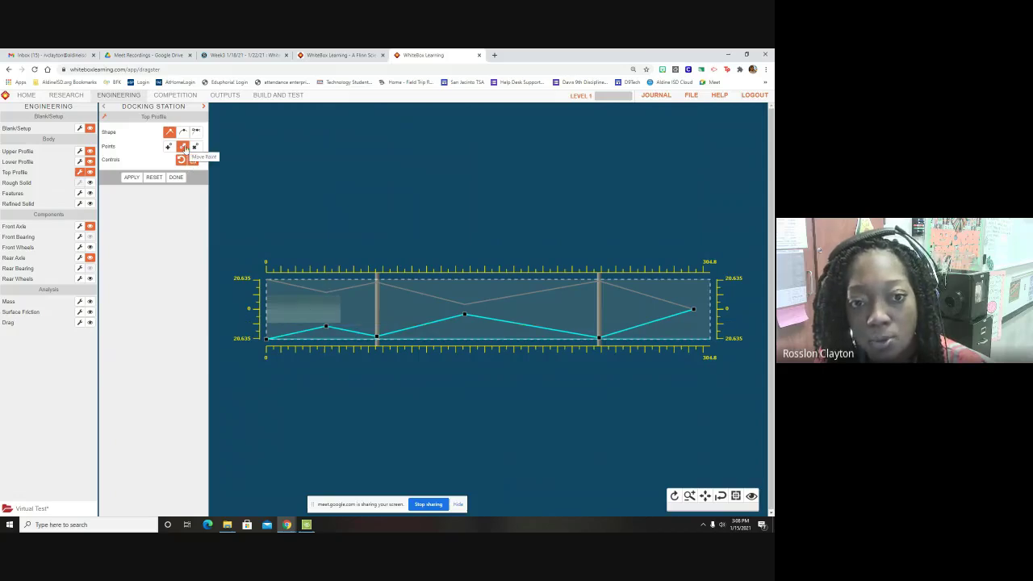
pyautogui.click(183, 147)
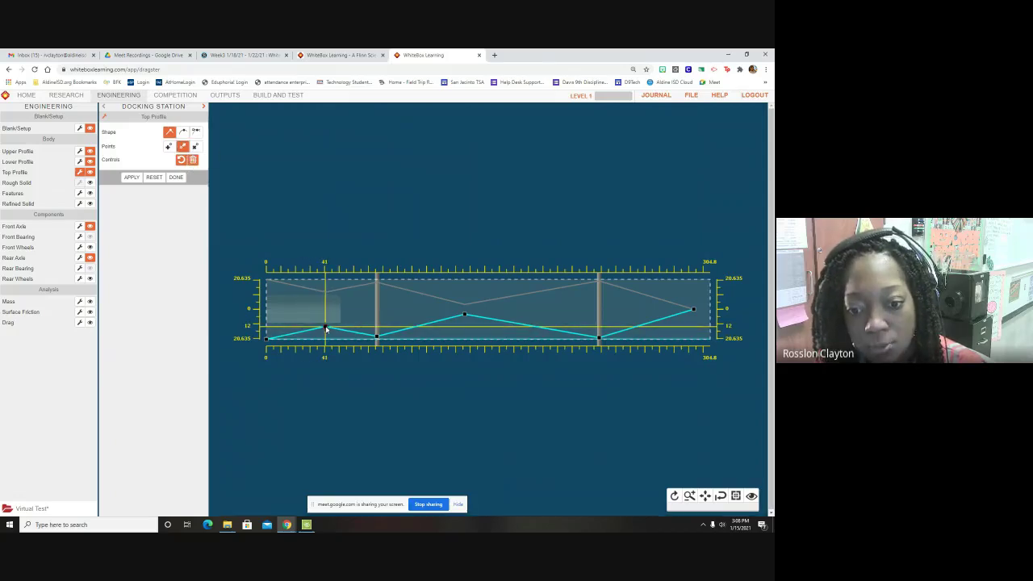
pyautogui.moveTo(326, 330); pyautogui.dragTo(327, 333)
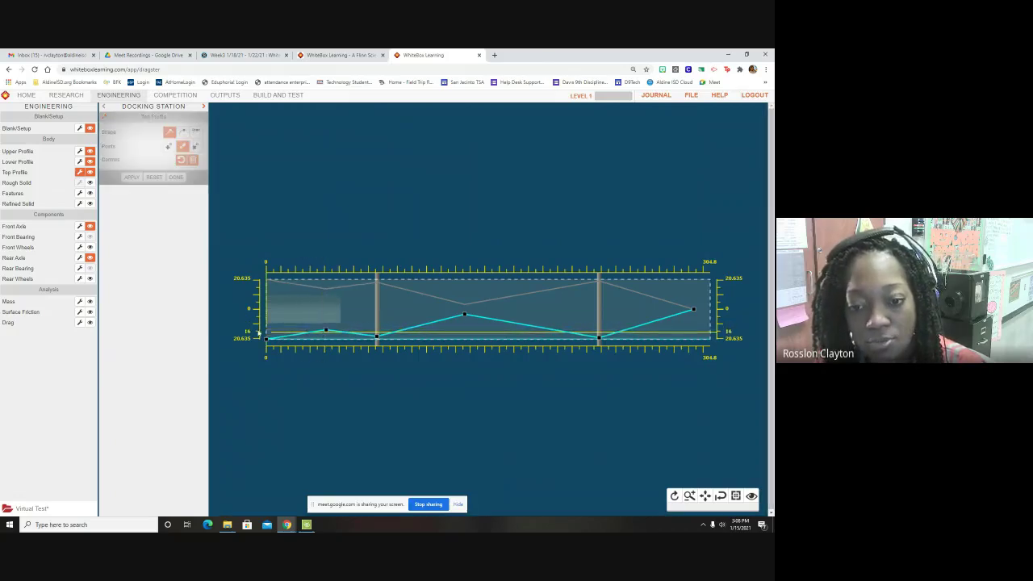
pyautogui.click(226, 94)
pyautogui.click(90, 128)
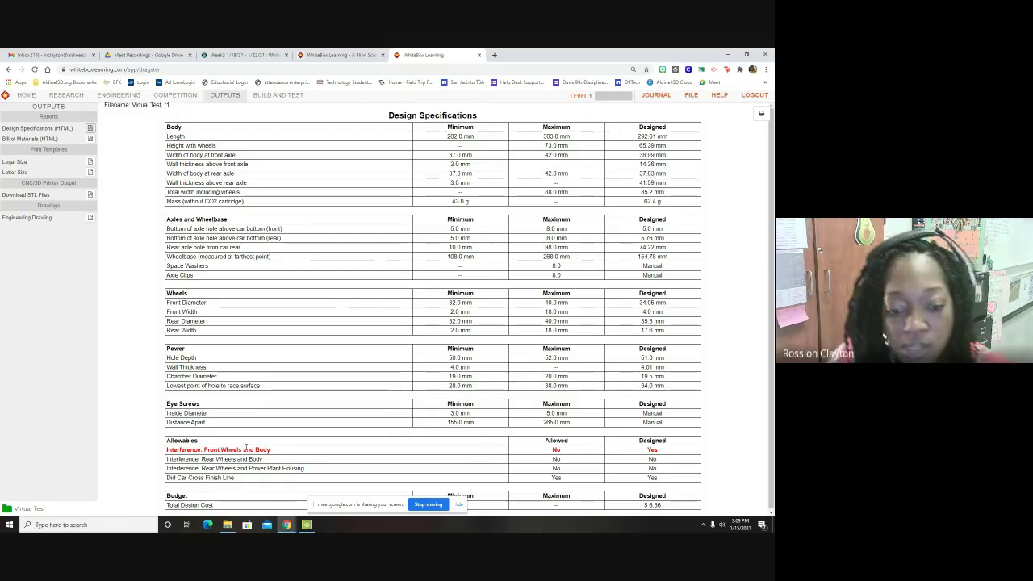
# - Inspect the front axle settings and change the front wheels to FX-Wheel
pyautogui.click(118, 96)
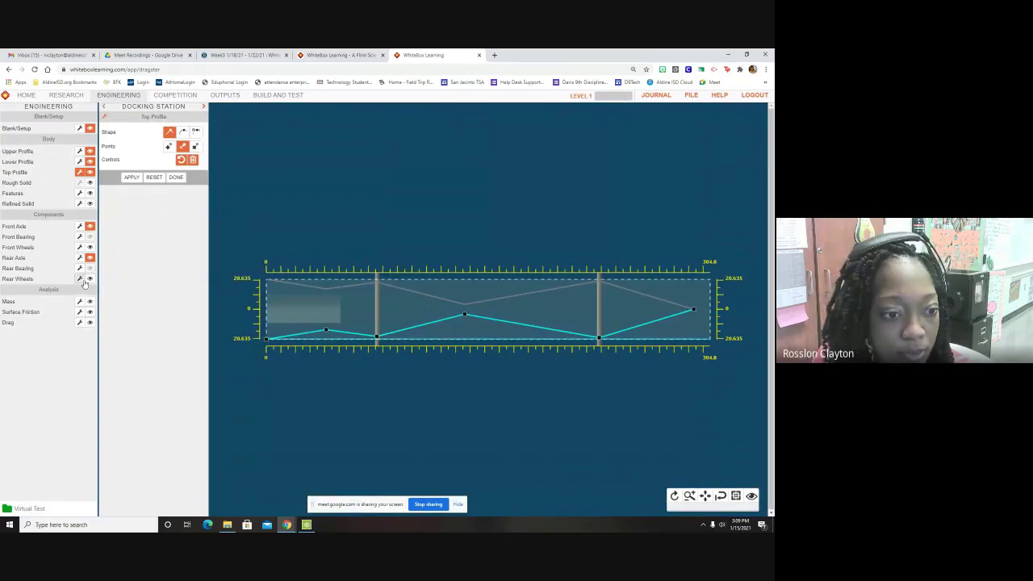
pyautogui.click(80, 227)
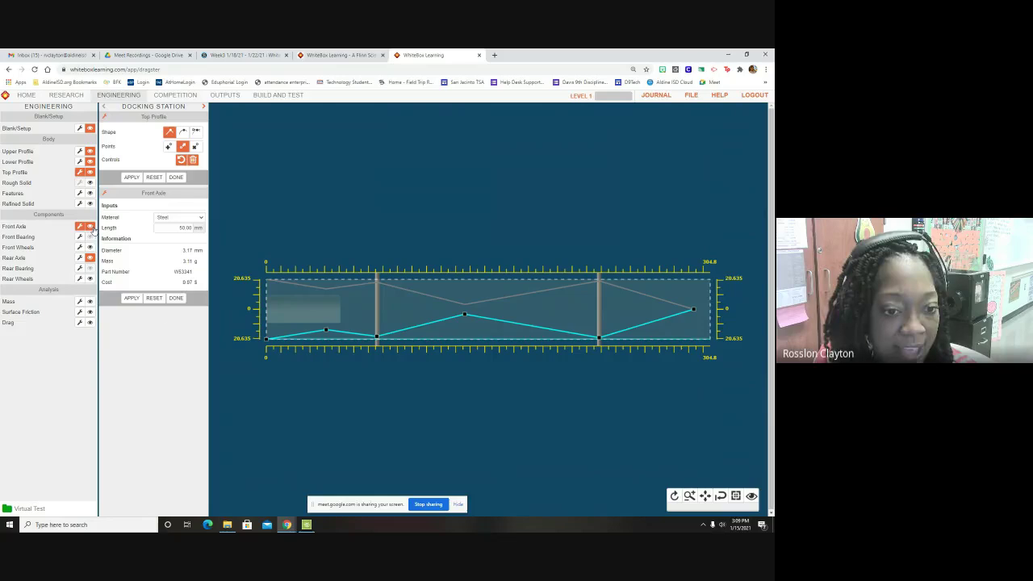
pyautogui.click(176, 297)
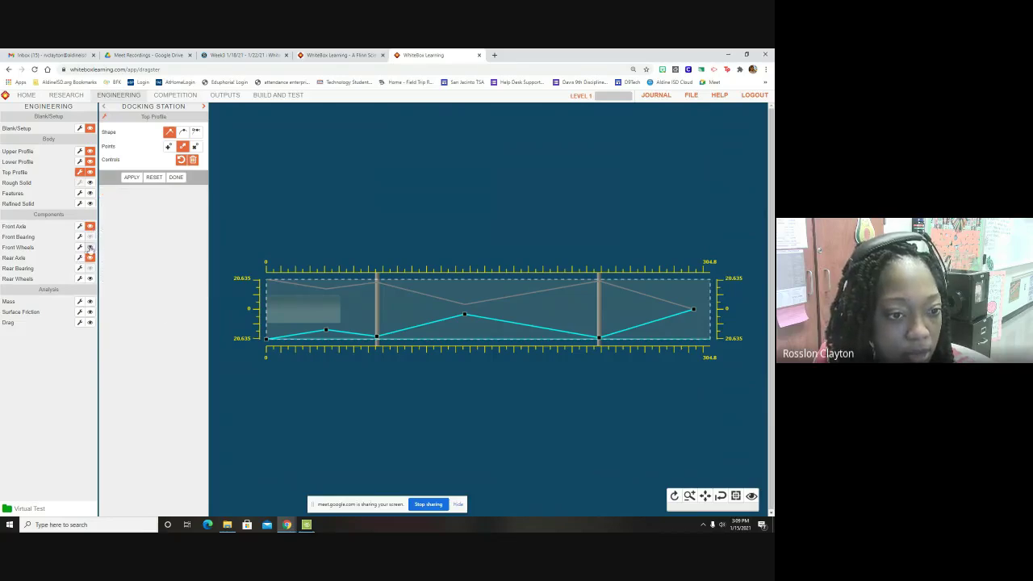
pyautogui.click(79, 247)
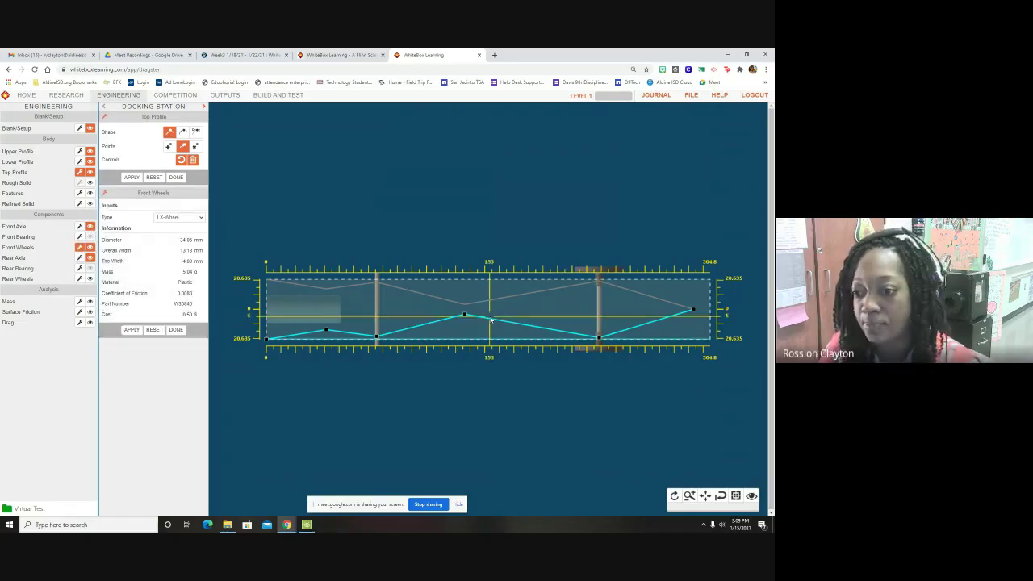
pyautogui.click(599, 341)
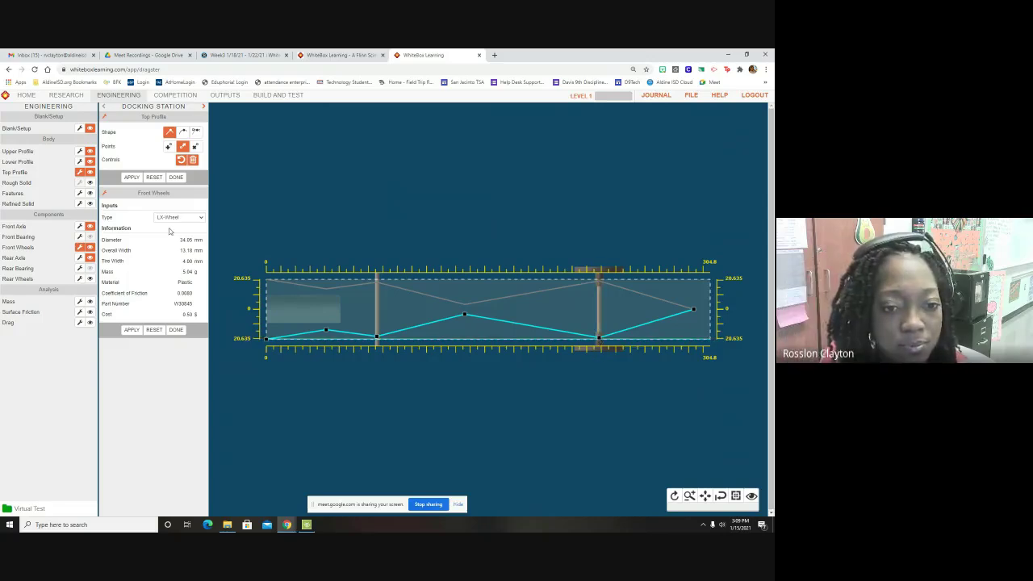
pyautogui.click(171, 217)
pyautogui.click(181, 250)
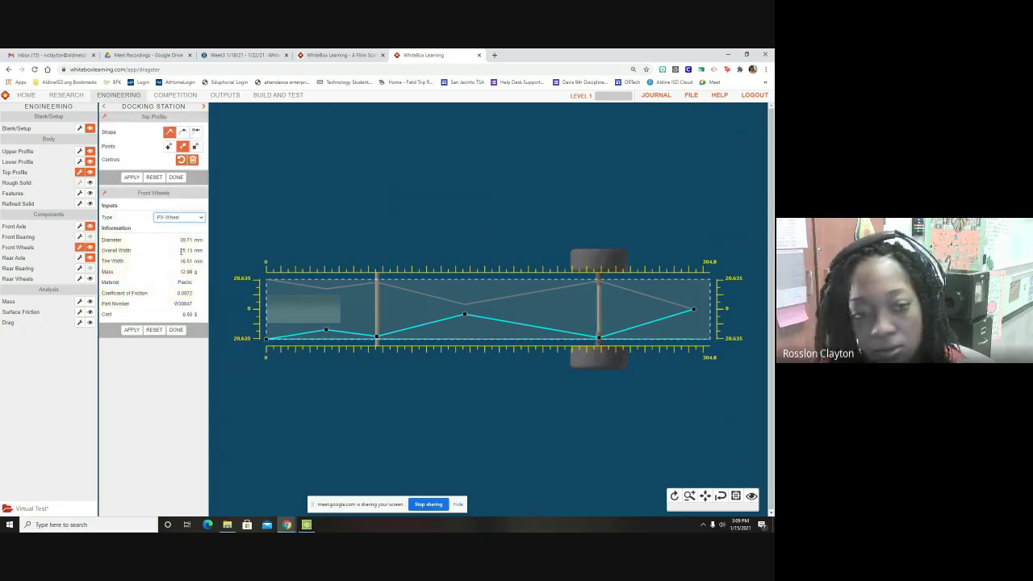
# - Switch the front wheels to the 35.50 mm Premium Outside type and recheck specifications ($14.36 cost)
pyautogui.click(226, 95)
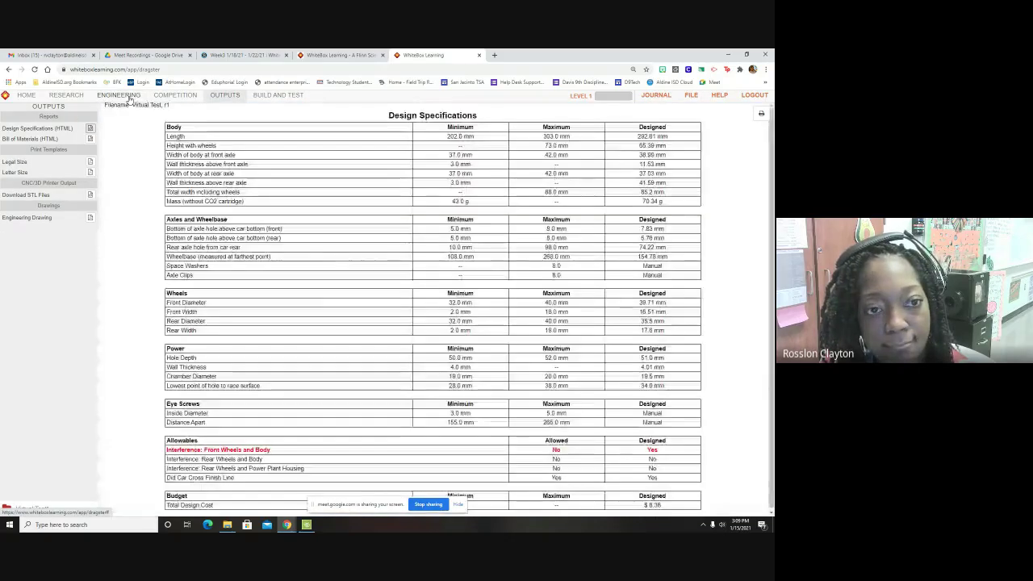
pyautogui.click(128, 96)
pyautogui.click(180, 217)
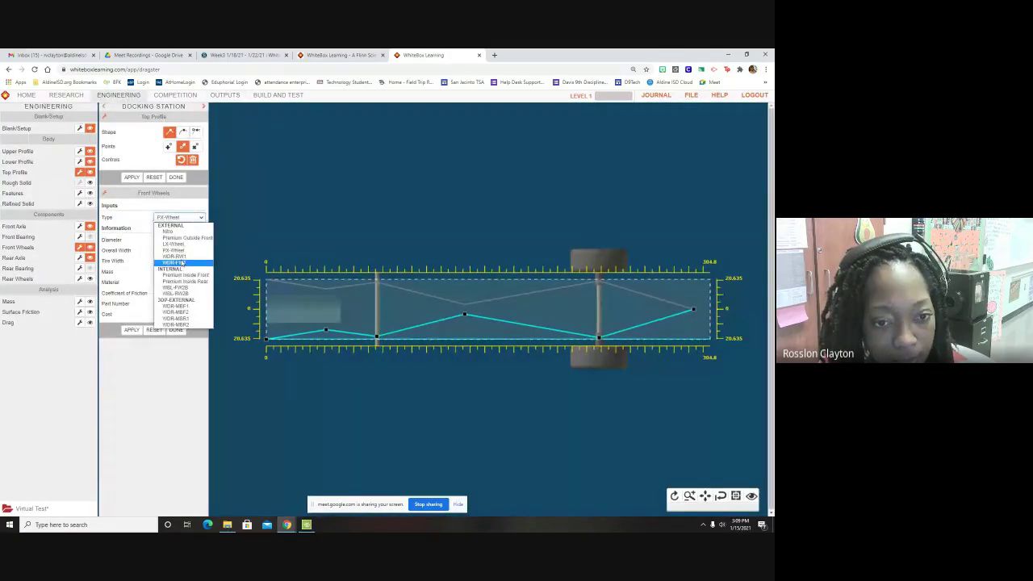
pyautogui.click(174, 232)
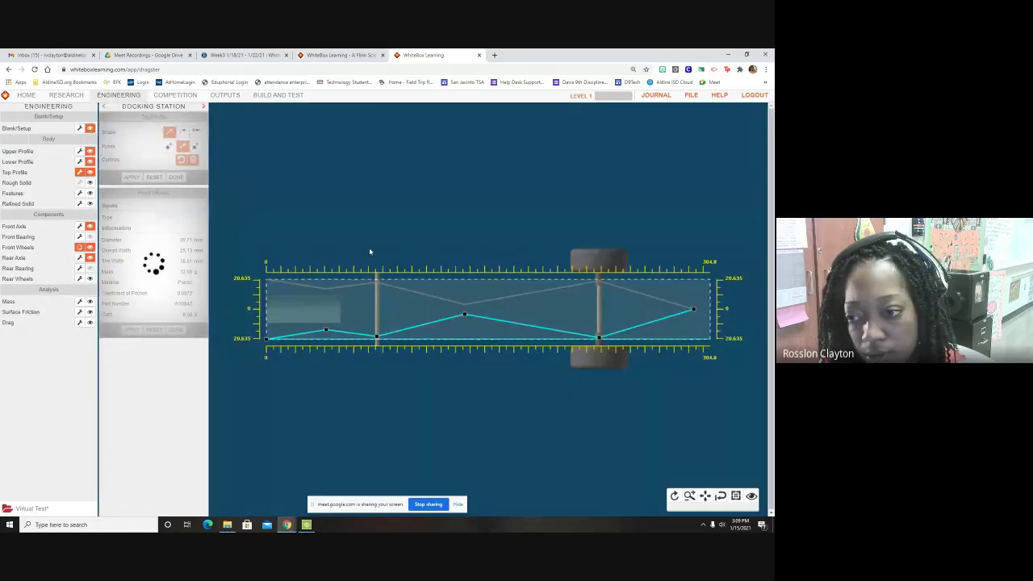
pyautogui.click(224, 95)
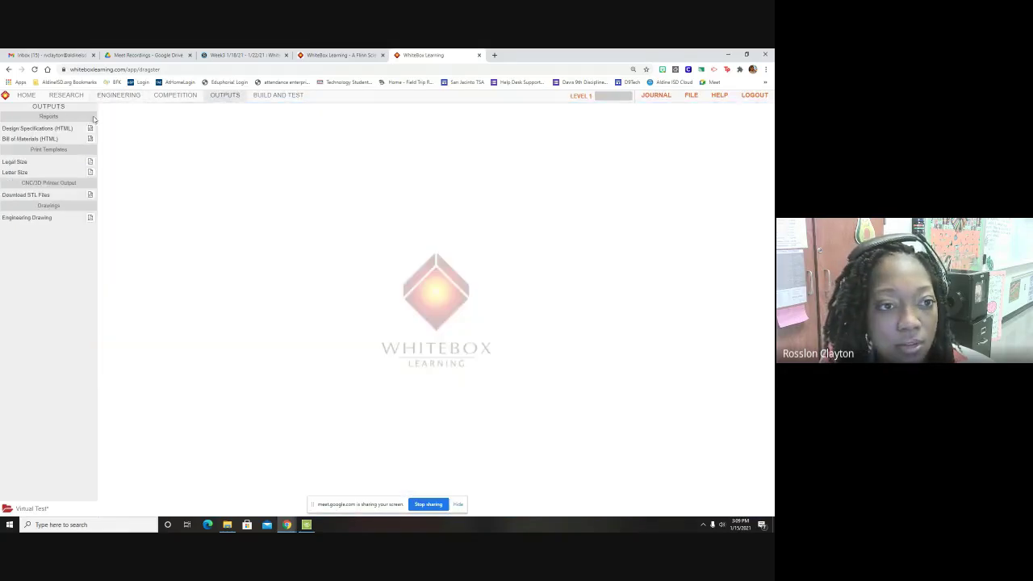
pyautogui.click(90, 129)
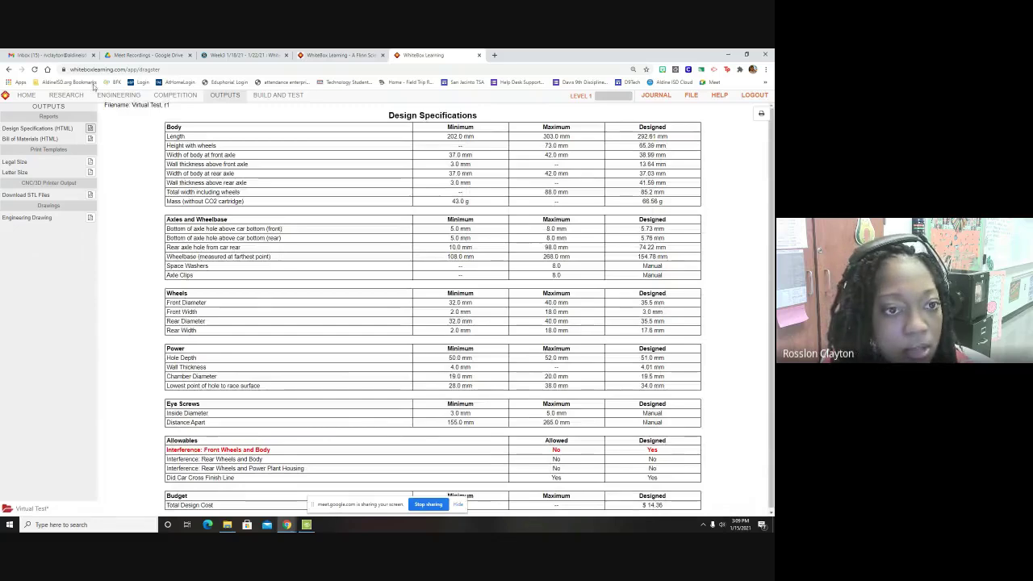
pyautogui.click(119, 94)
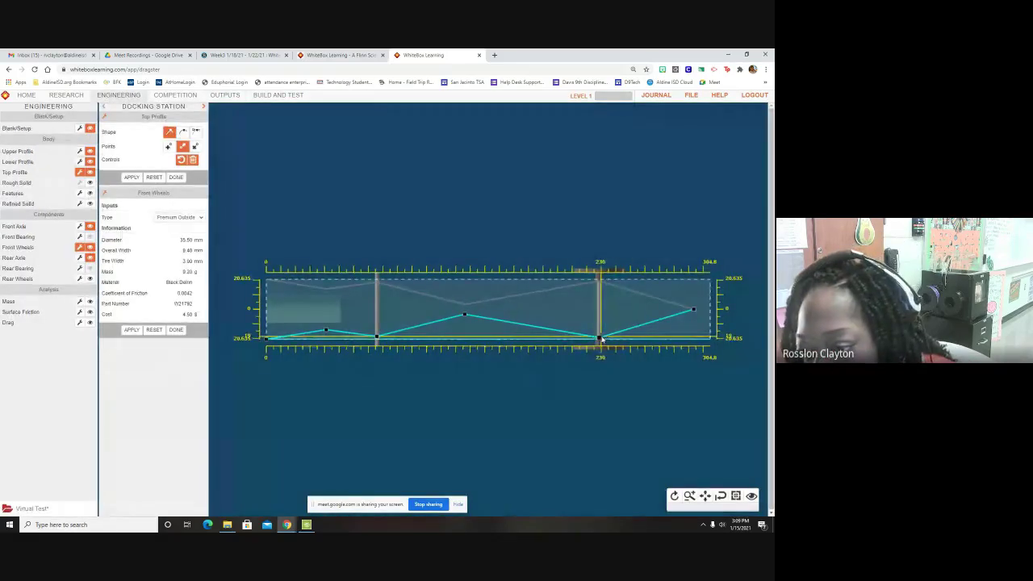
# - Review the design specifications, then nudge the rear top-profile point from 229 to 230
pyautogui.click(228, 95)
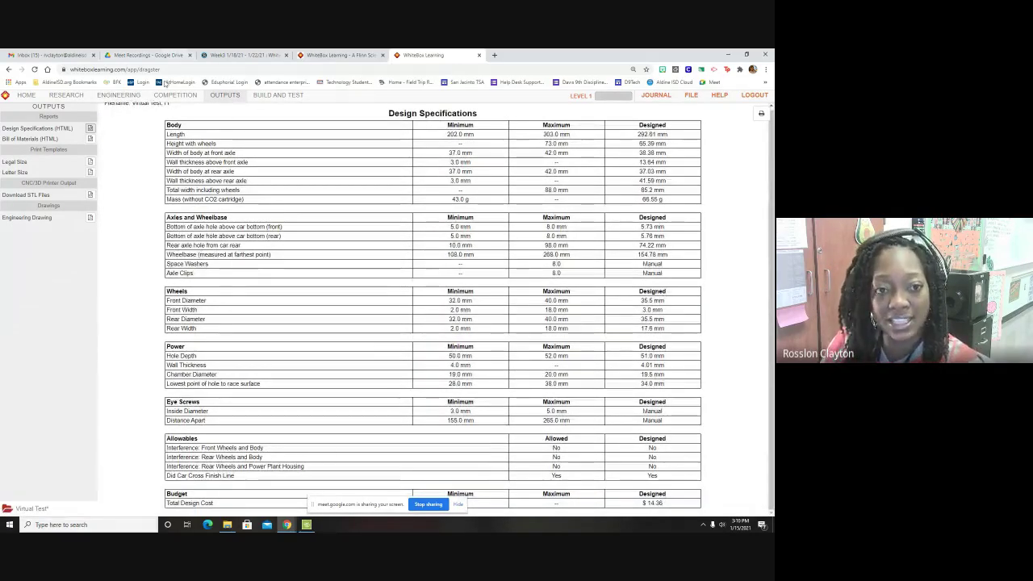
pyautogui.click(134, 96)
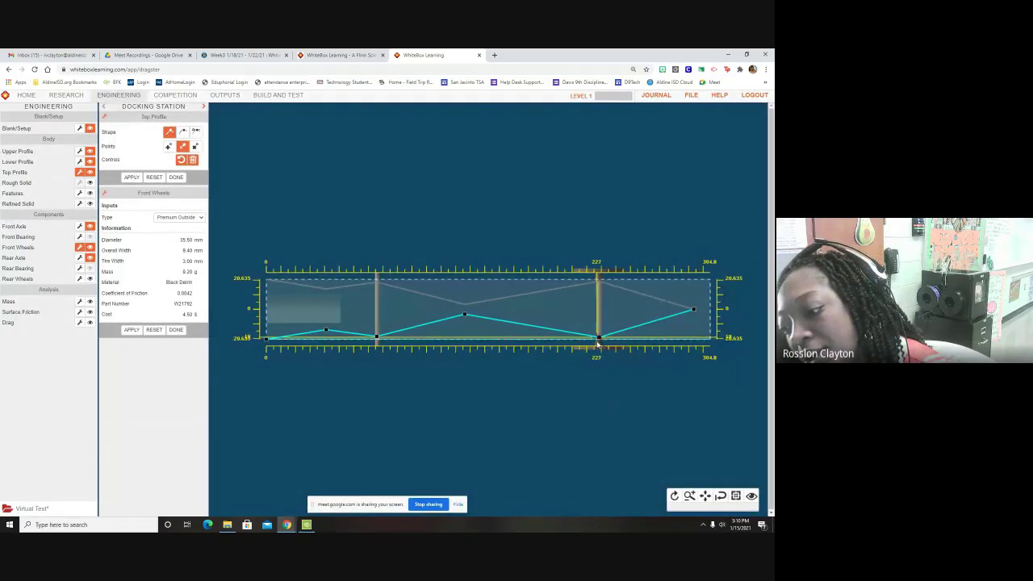
pyautogui.click(689, 496)
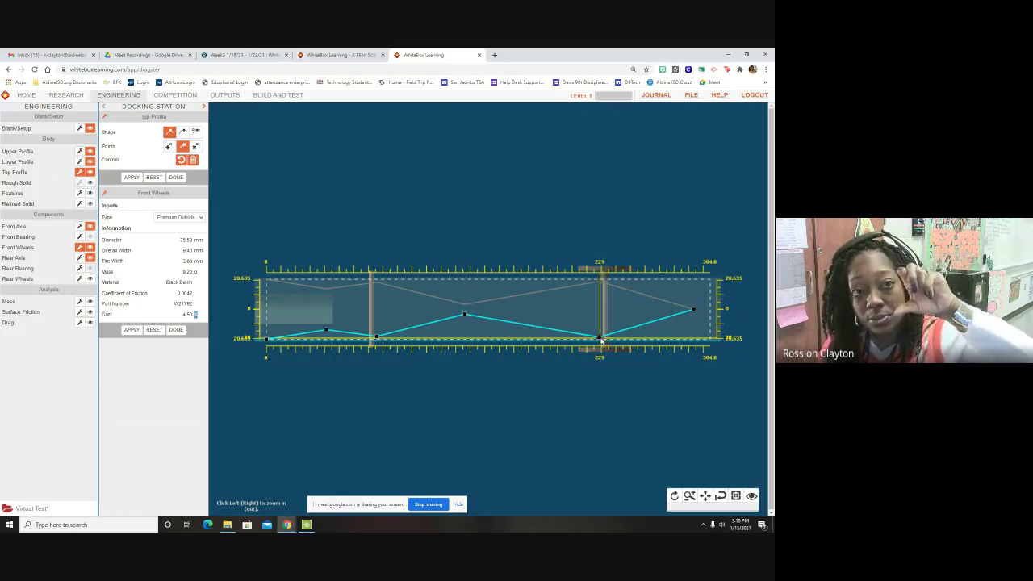
pyautogui.moveTo(600, 342); pyautogui.dragTo(603, 340)
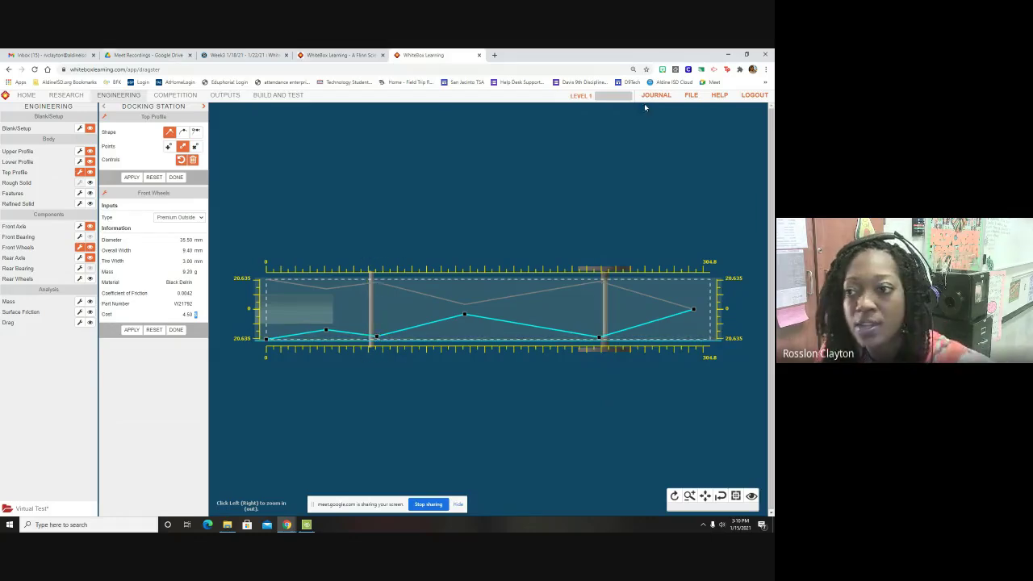
# - Save Virtual Test, enter it into competition, and view its Design Specifications report
pyautogui.click(691, 95)
pyautogui.click(694, 187)
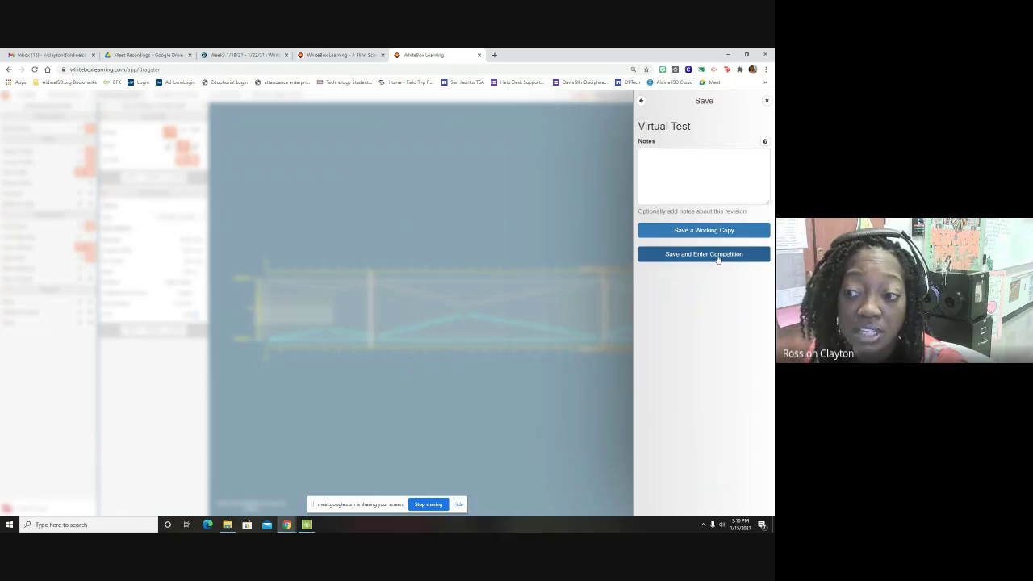
pyautogui.click(718, 256)
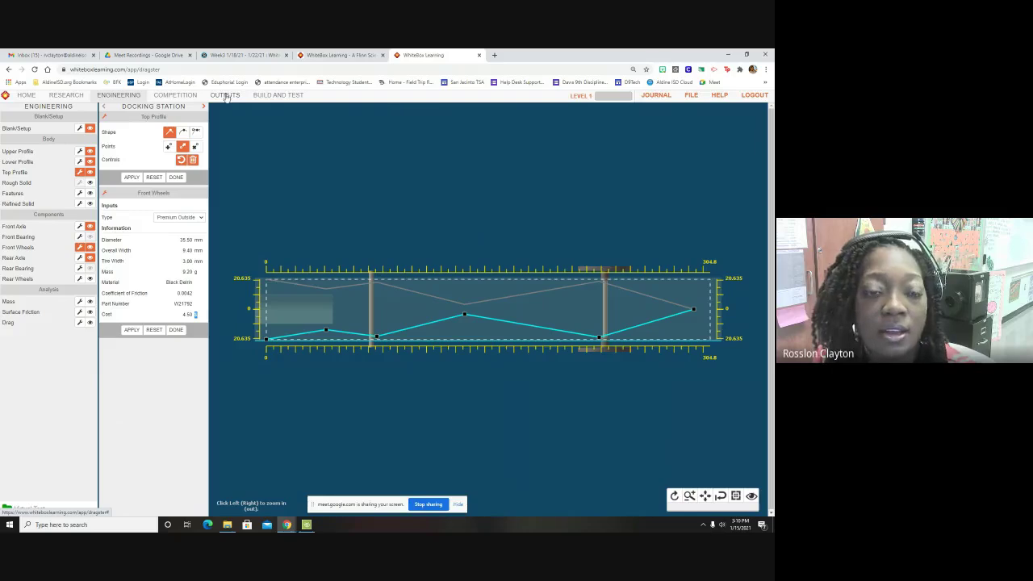
pyautogui.click(225, 96)
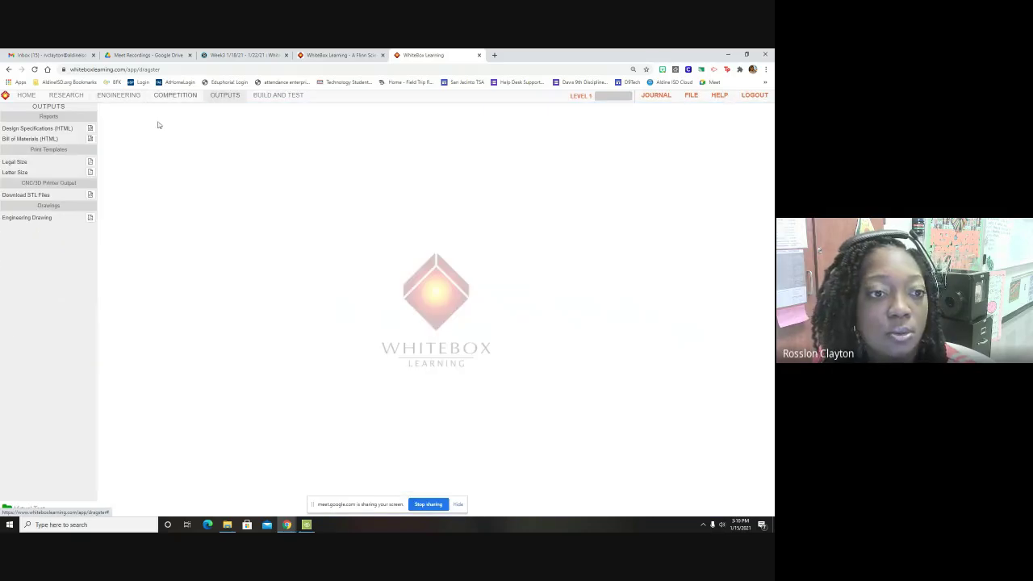
pyautogui.click(90, 129)
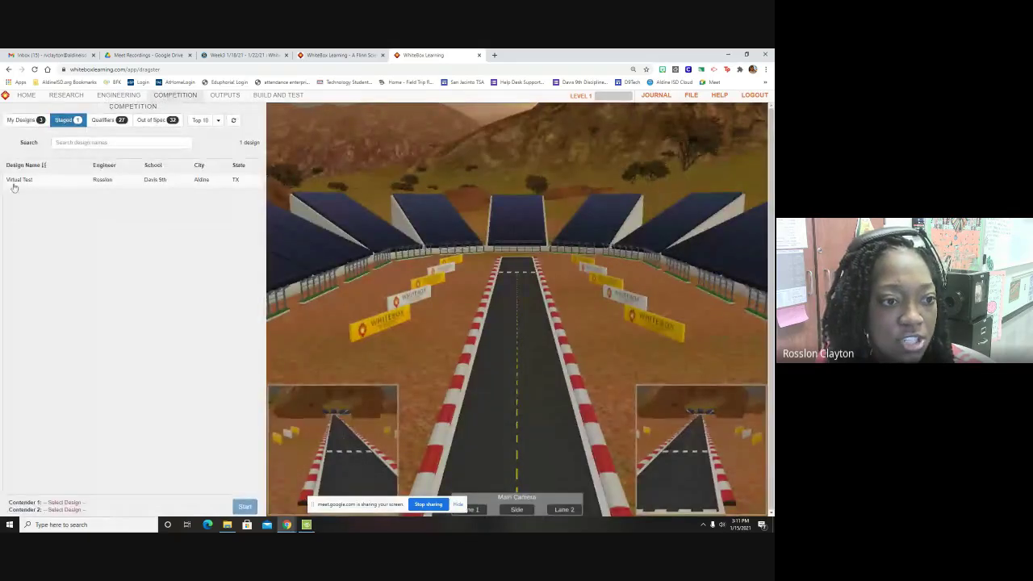
# - Race staged Virtual Test as Contender 1 against out-of-spec Bubba Boy as Contender 2
pyautogui.moveTo(48, 184)
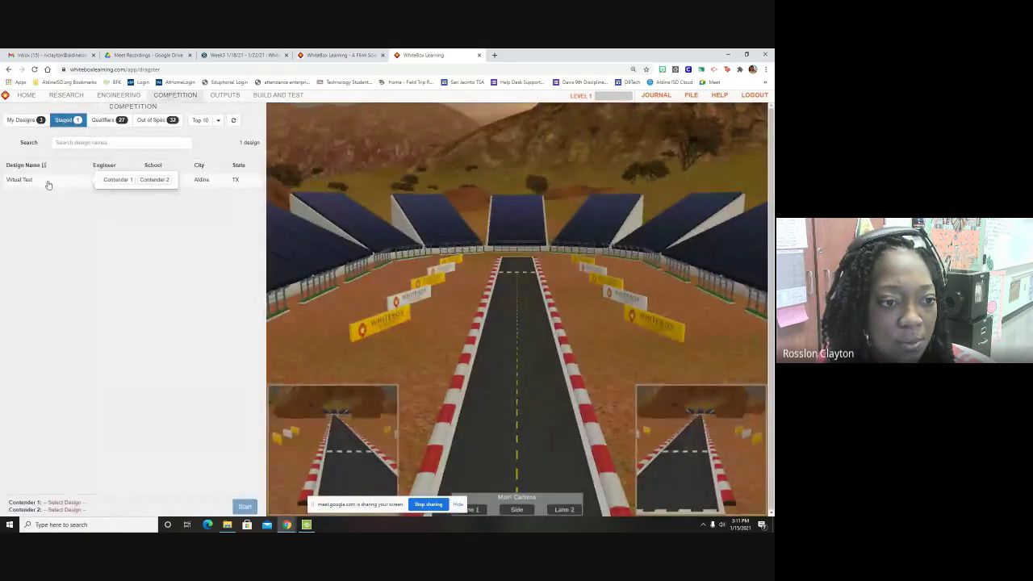
pyautogui.click(117, 180)
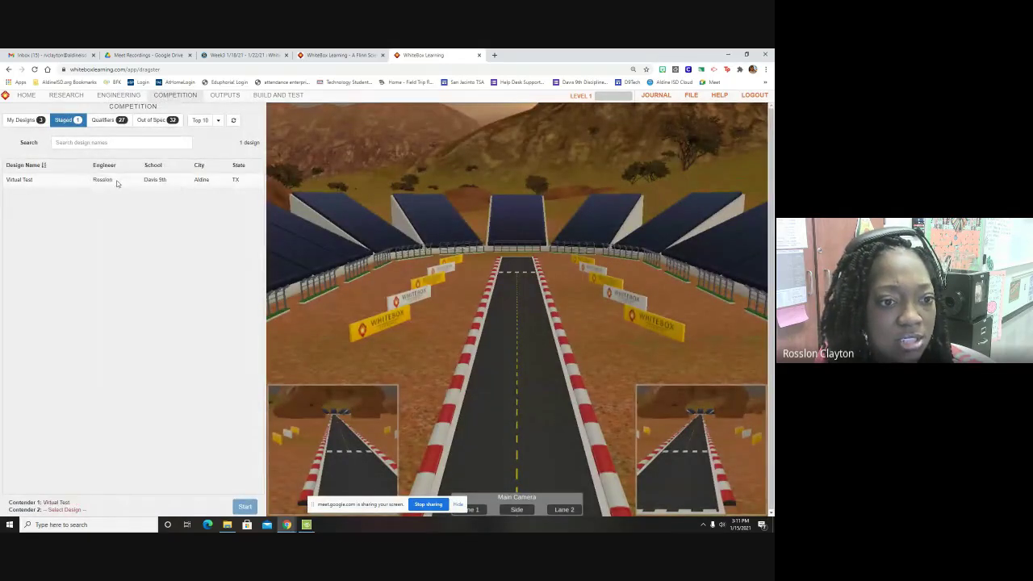
pyautogui.click(147, 122)
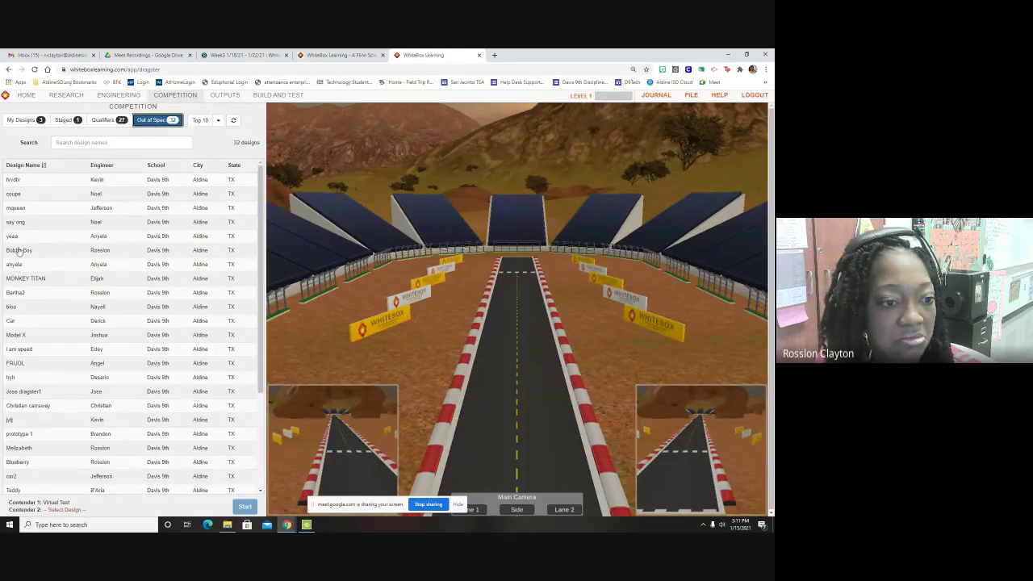
pyautogui.moveTo(50, 248)
pyautogui.click(152, 250)
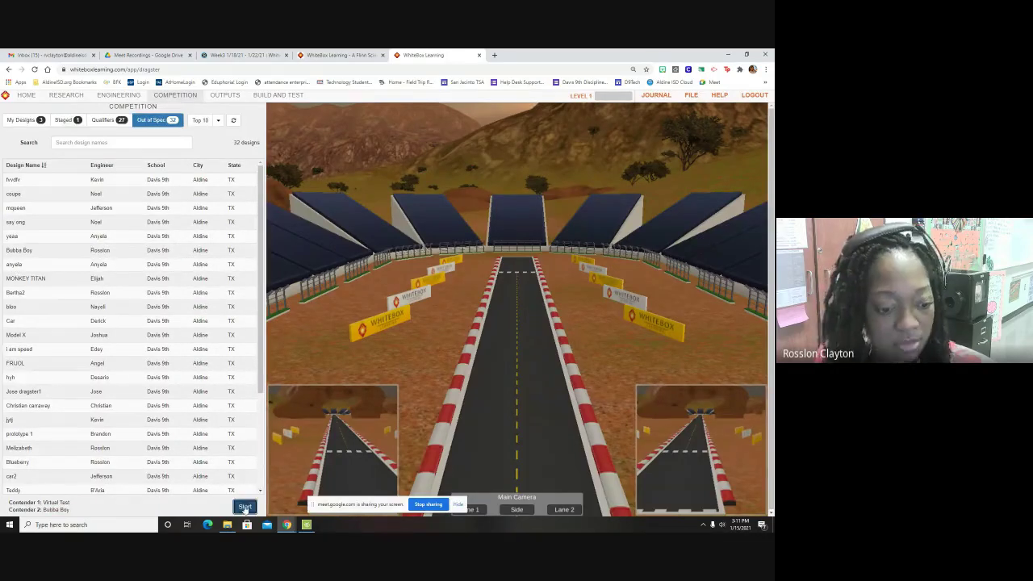
pyautogui.click(243, 506)
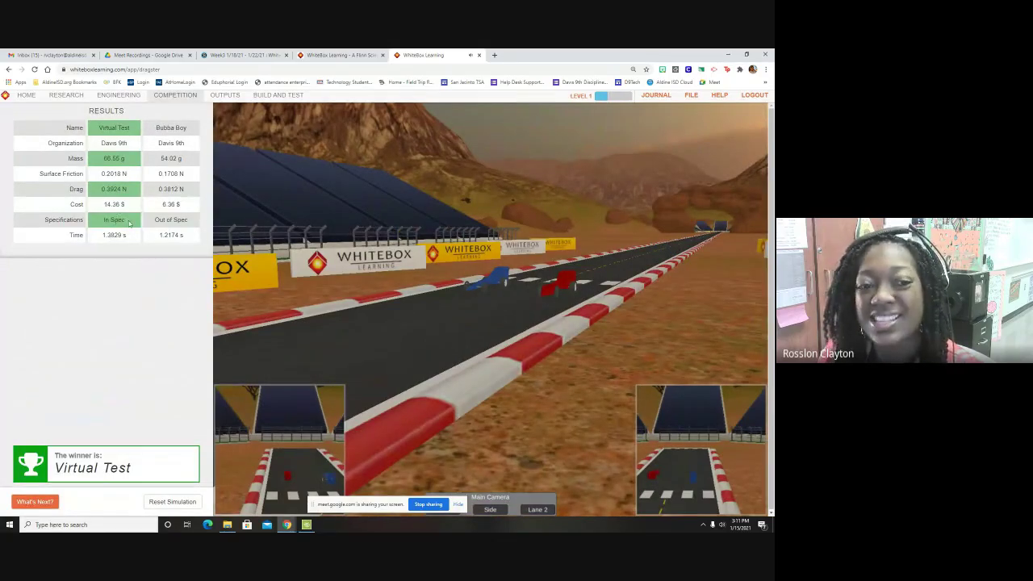
pyautogui.moveTo(129, 223); pyautogui.dragTo(100, 226)
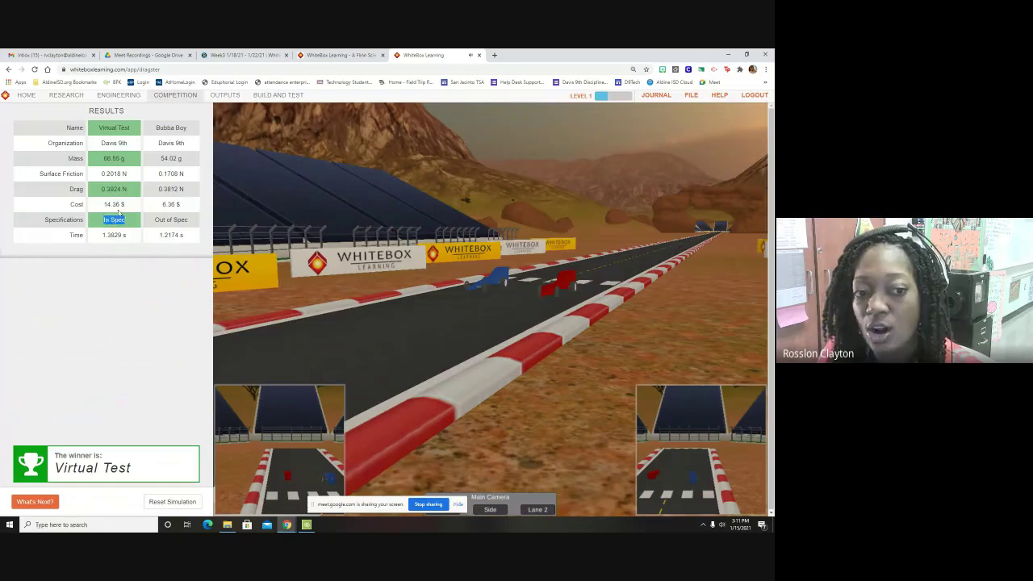
pyautogui.click(129, 224)
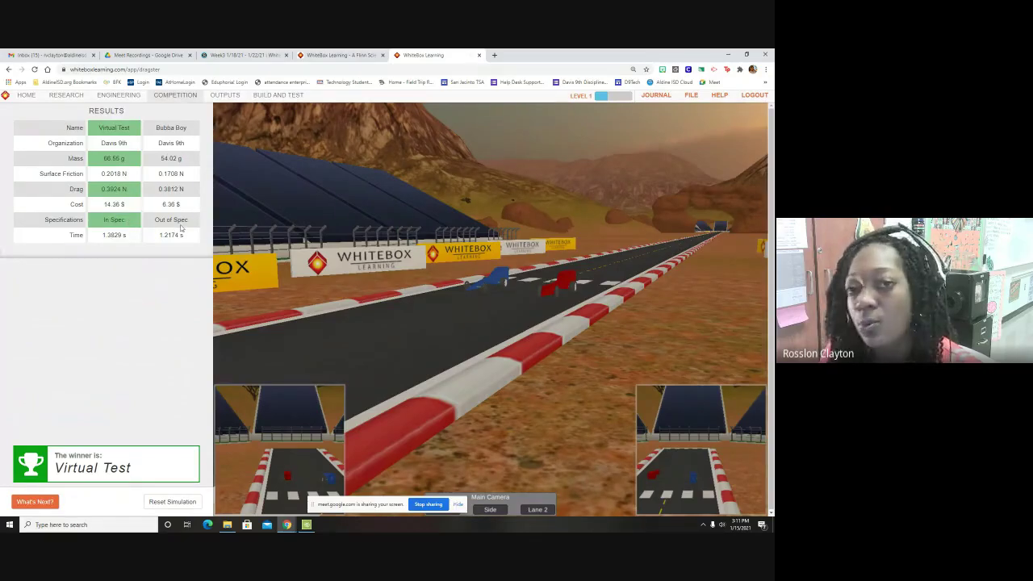
pyautogui.moveTo(186, 221); pyautogui.dragTo(158, 221)
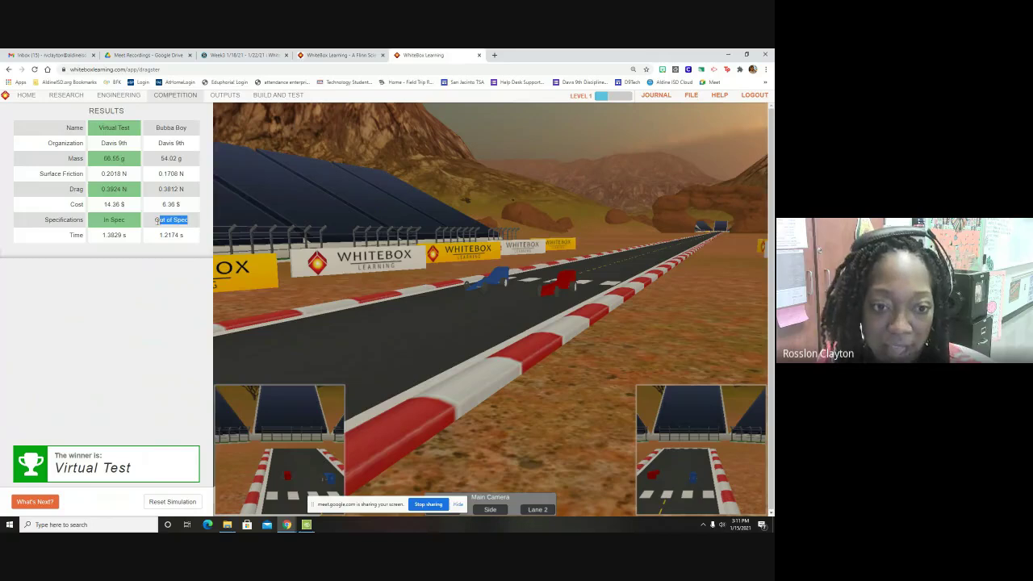
pyautogui.click(166, 277)
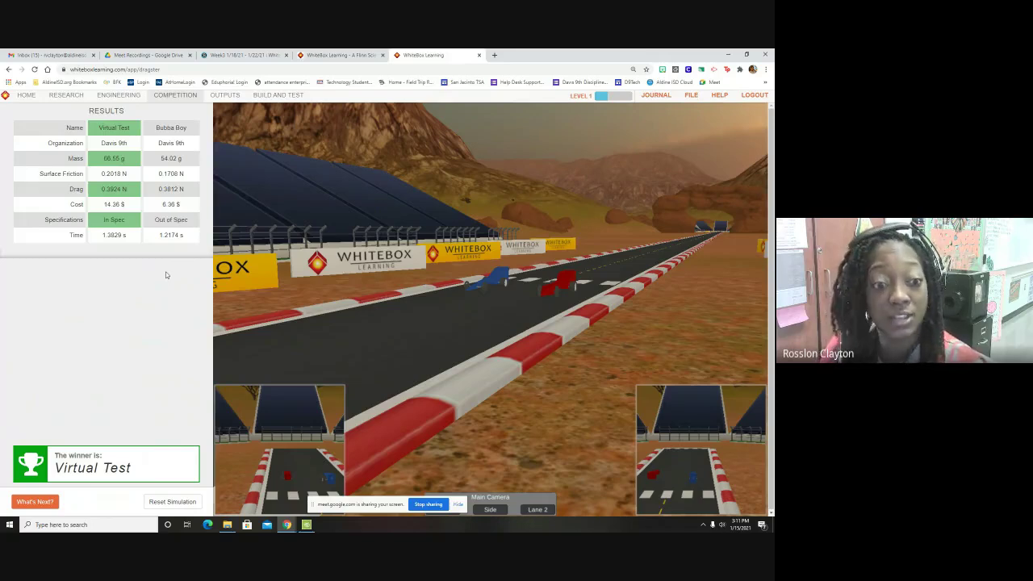
pyautogui.moveTo(168, 235); pyautogui.dragTo(102, 235)
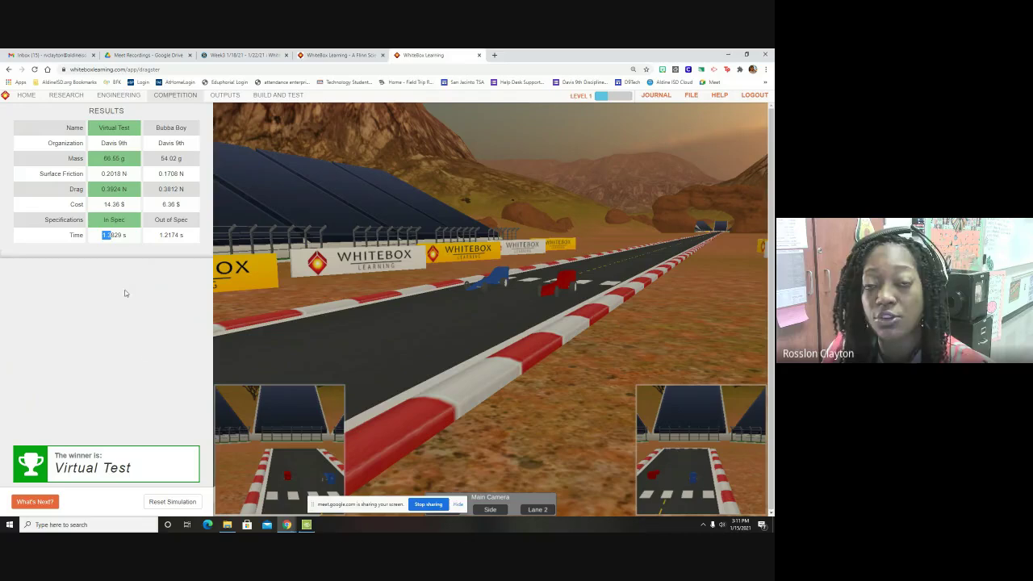
pyautogui.click(69, 238)
pyautogui.moveTo(68, 239); pyautogui.dragTo(185, 236)
pyautogui.click(166, 329)
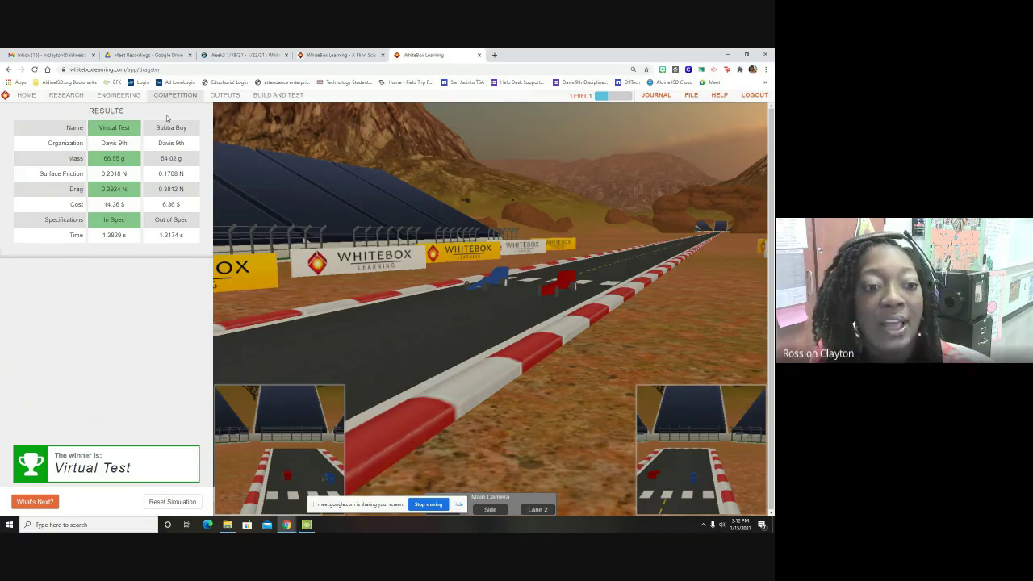
# - Lower the front and middle Upper Profile points to reach 64.42 mm height and 63.31 g mass
pyautogui.click(118, 96)
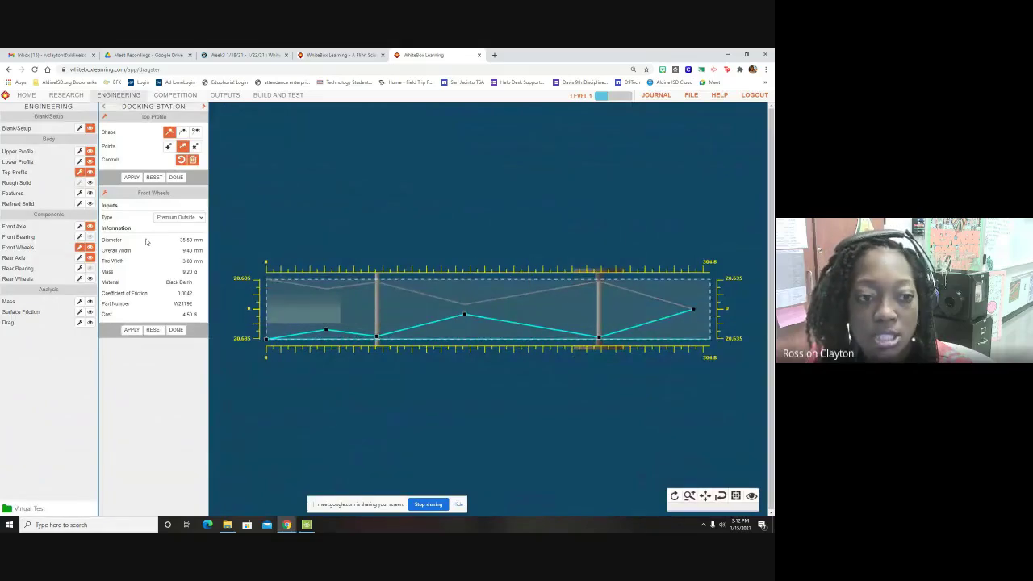
pyautogui.click(81, 162)
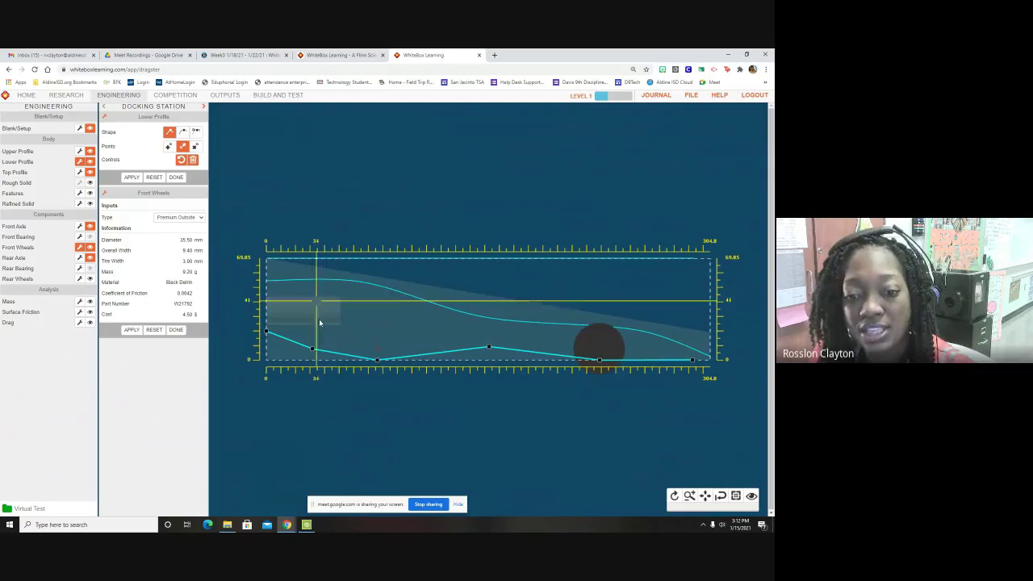
pyautogui.click(79, 151)
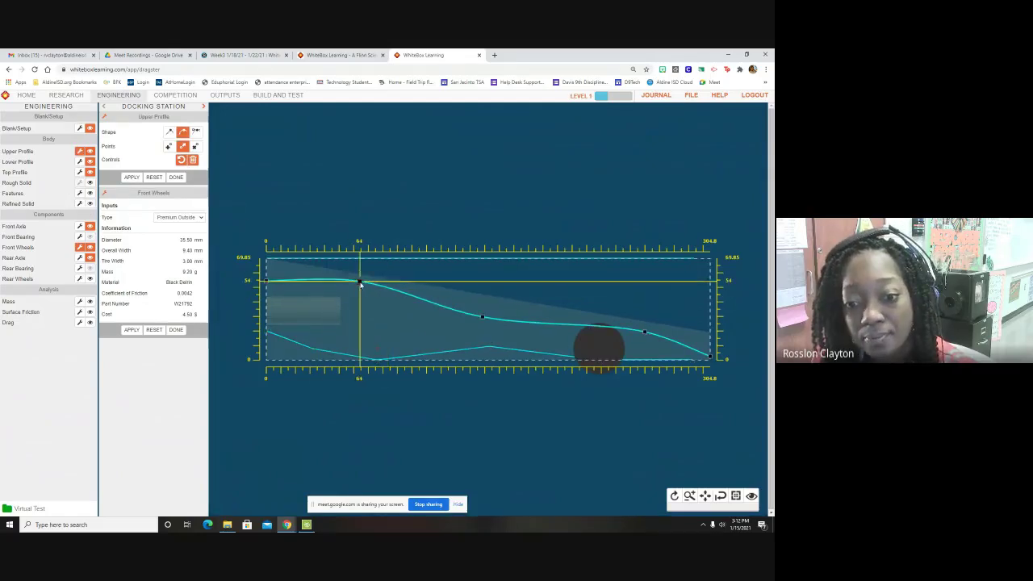
pyautogui.moveTo(361, 284); pyautogui.dragTo(356, 288)
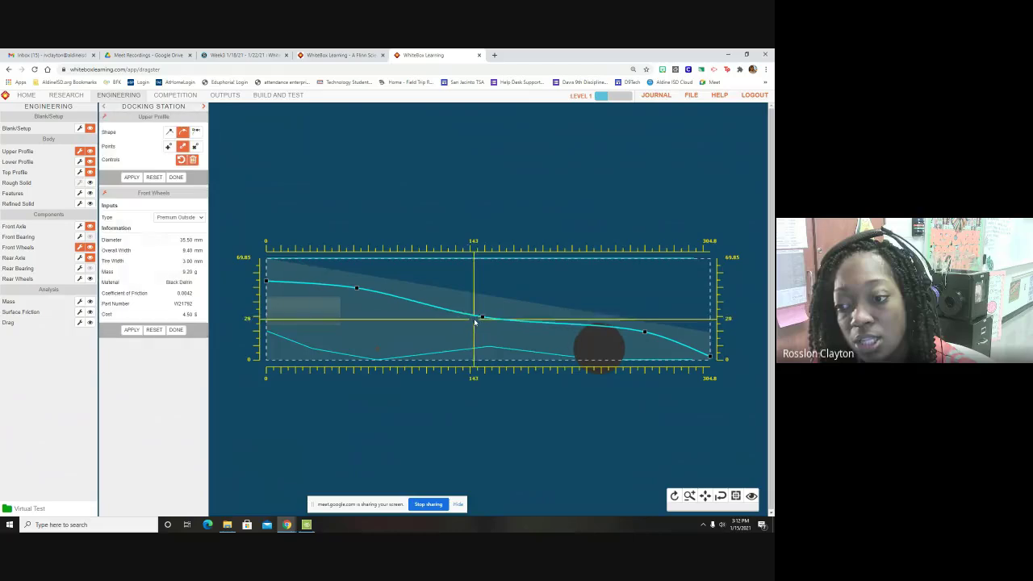
pyautogui.moveTo(477, 319)
pyautogui.mouseDown()
pyautogui.moveTo(490, 319)
pyautogui.moveTo(468, 319)
pyautogui.moveTo(475, 325)
pyautogui.mouseUp()
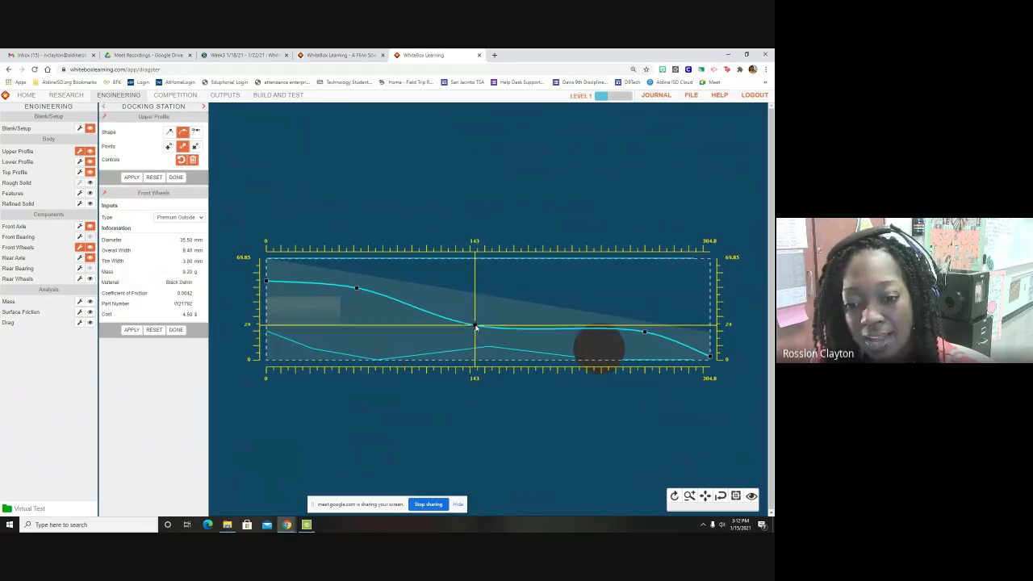
pyautogui.click(225, 96)
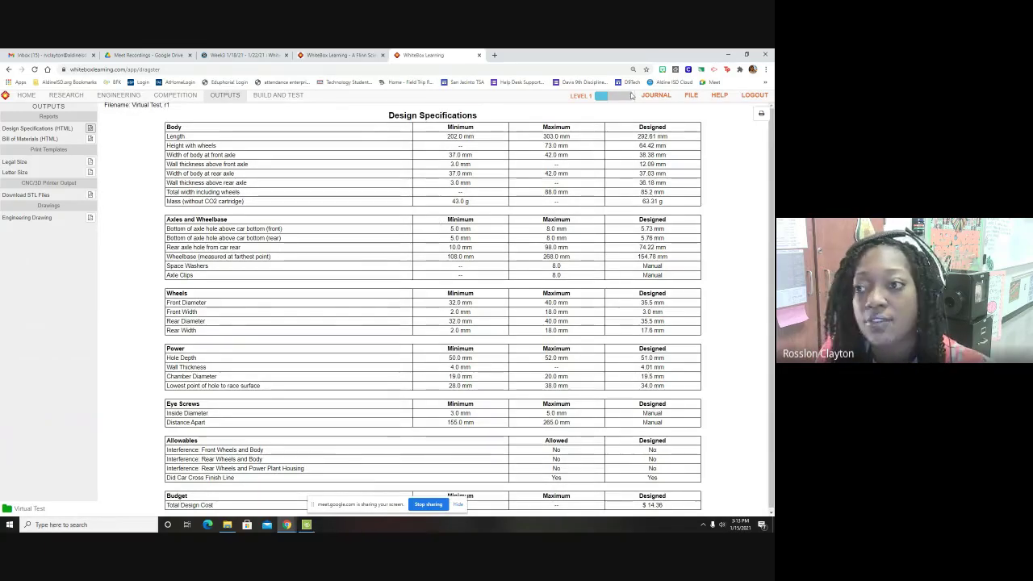
# - Save the slimmed Virtual Test, re-enter it into competition, and go back to ENGINEERING
pyautogui.click(690, 95)
pyautogui.click(684, 189)
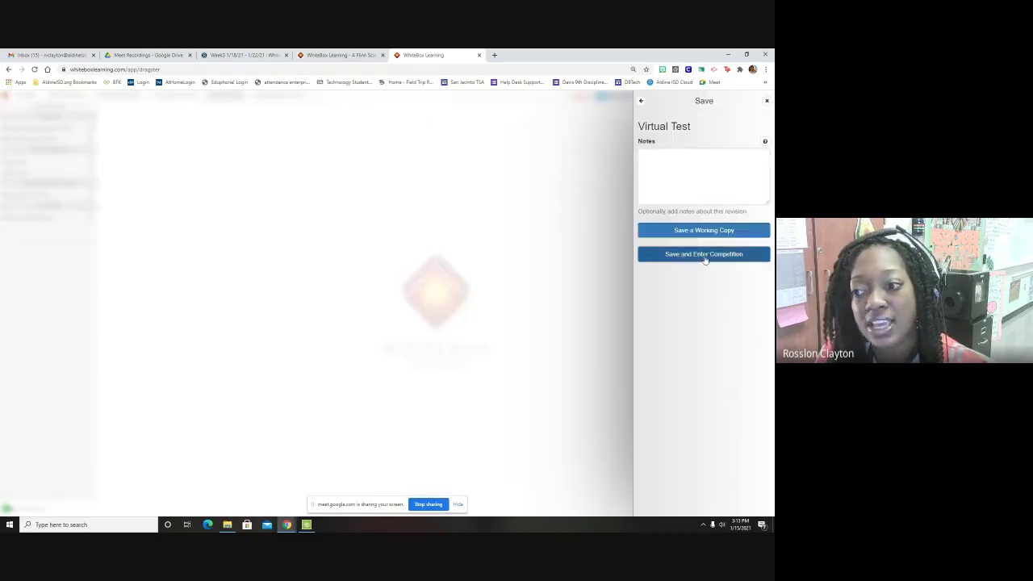
pyautogui.click(702, 255)
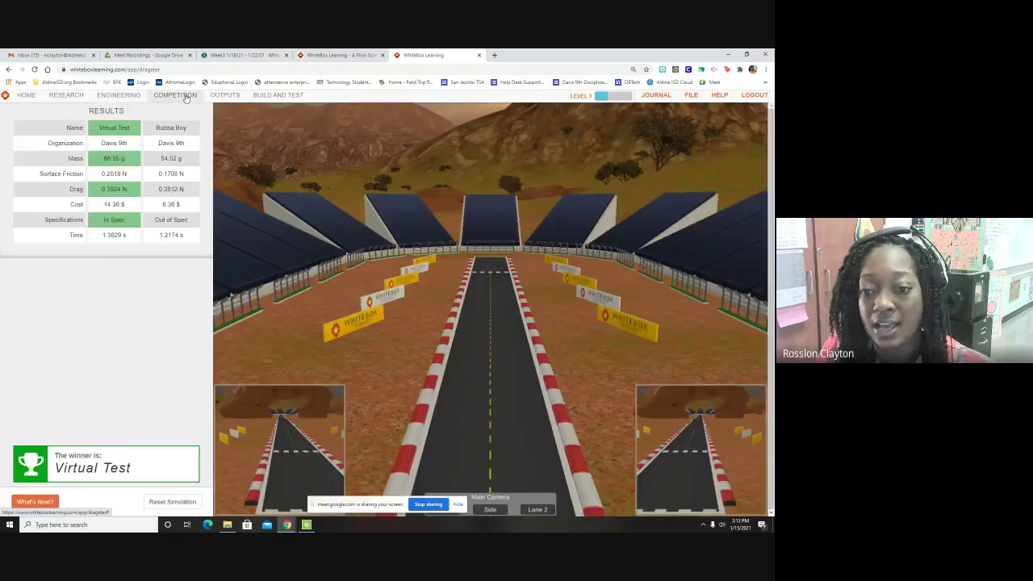
pyautogui.click(119, 95)
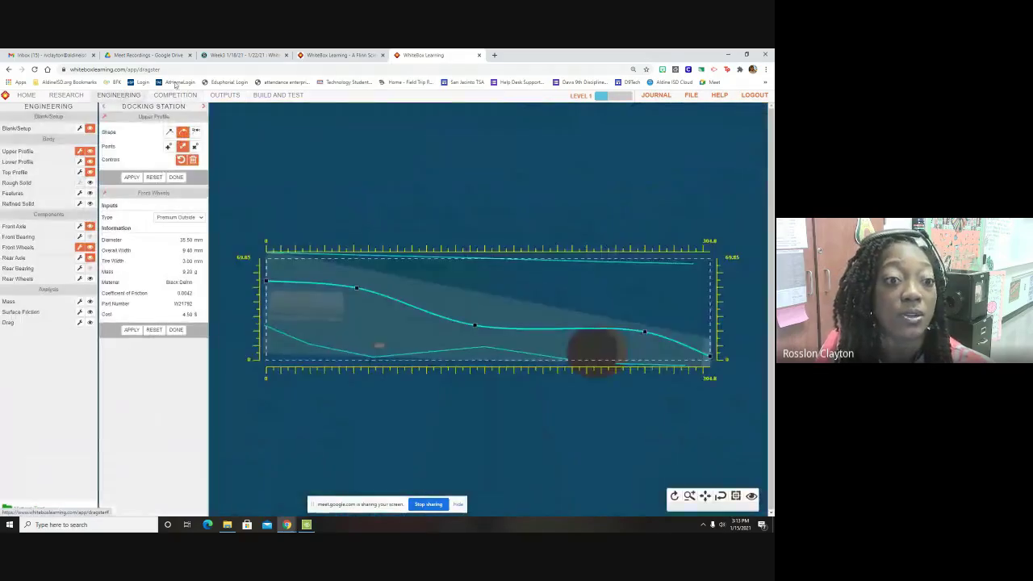
# - Switch back to the Week3 WhiteBox Dragsters Design Time course page in Schoology
pyautogui.click(339, 55)
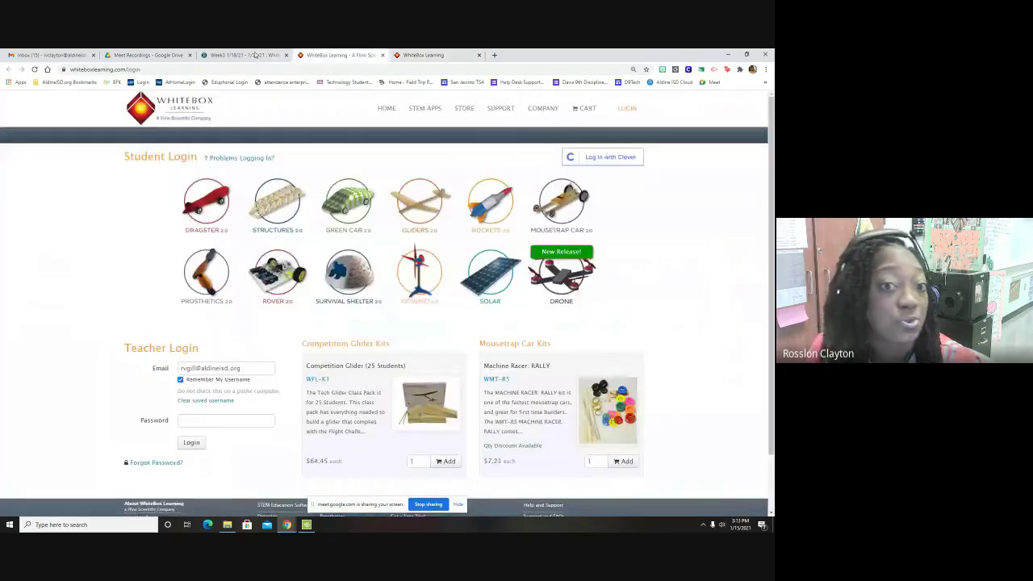
pyautogui.click(246, 55)
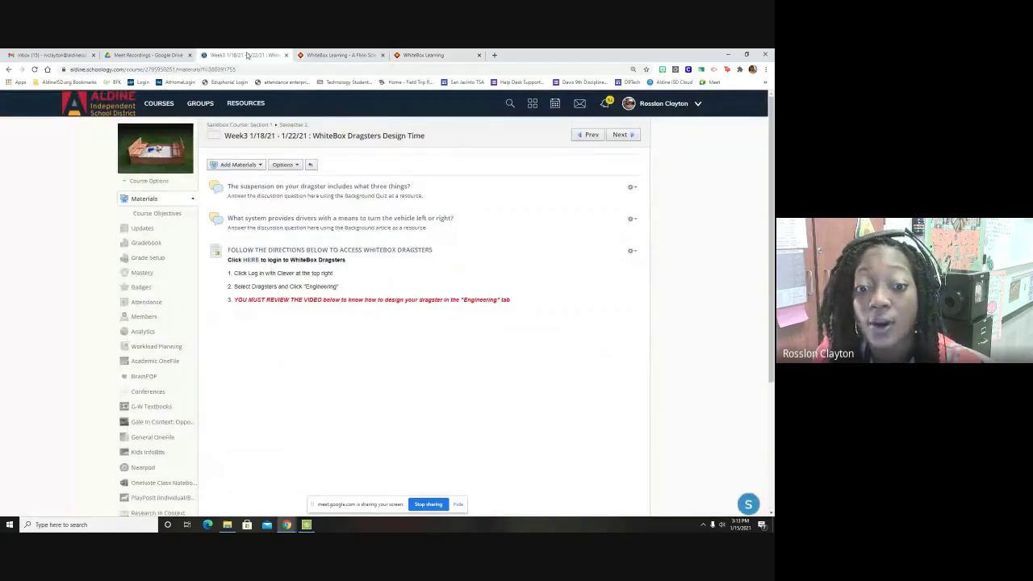